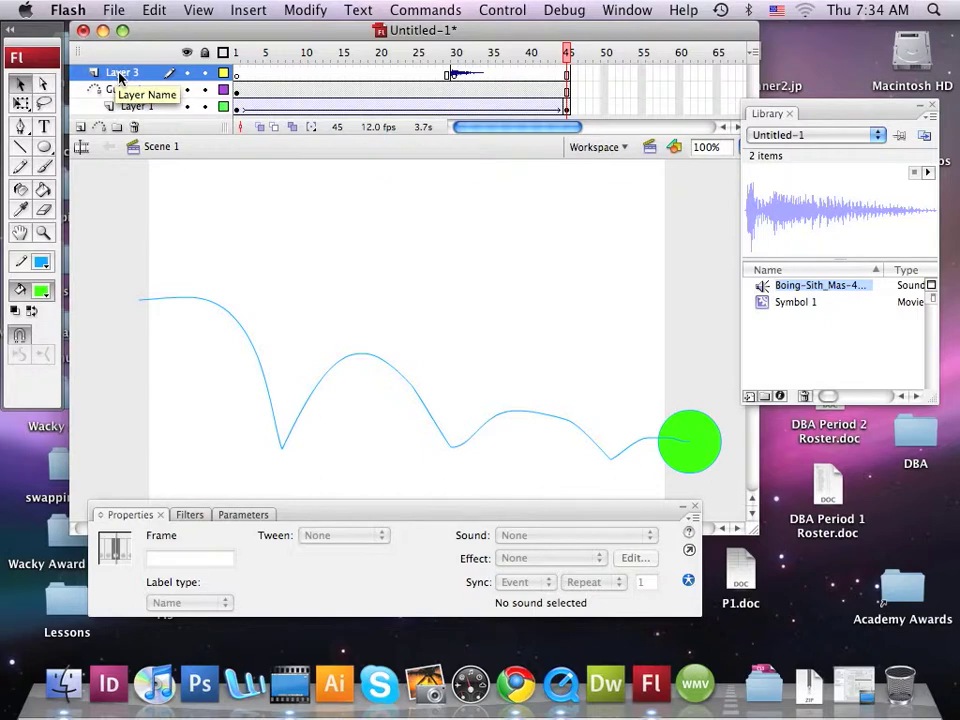
Step: Rename Layer 3, which holds the boing sound, as "Bounce #1"
left_click(119, 77)
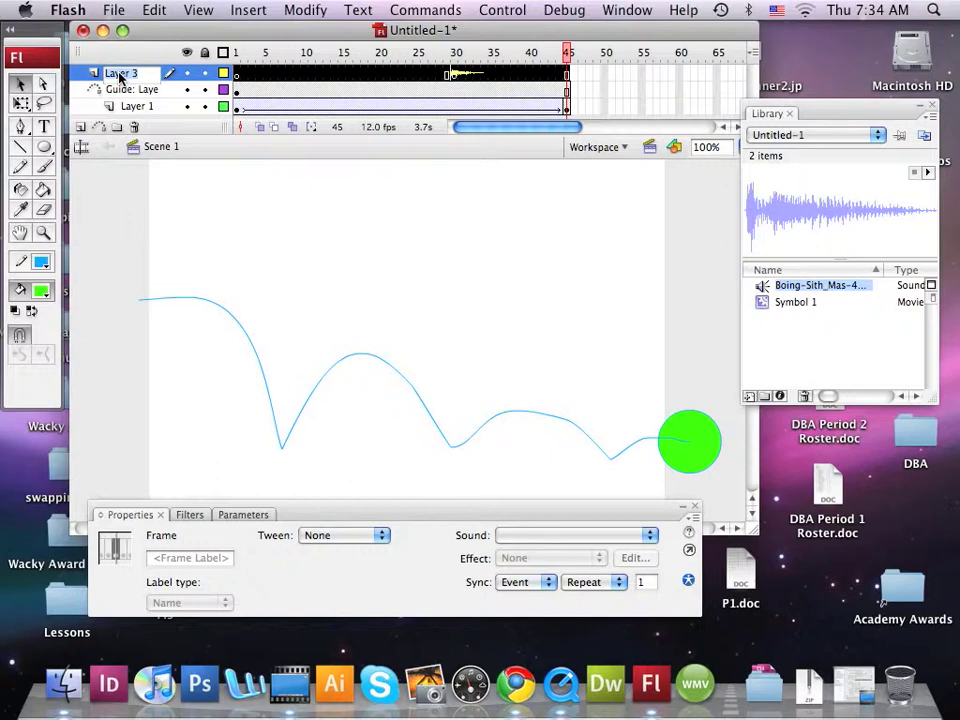
type("Bounce #1")
left_click(80, 129)
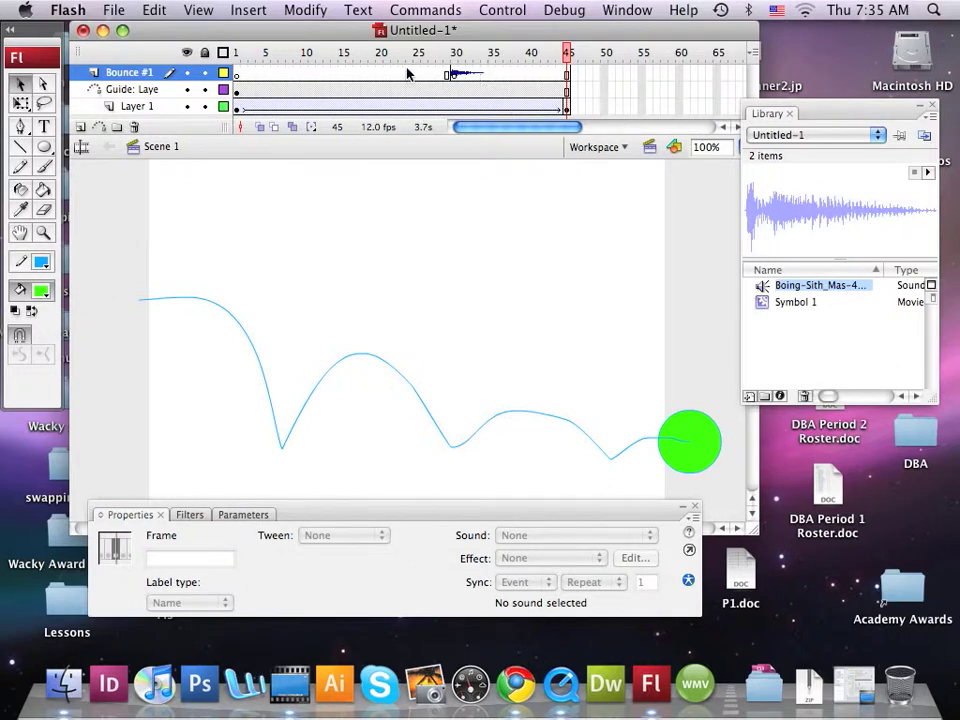
Step: Insert a new layer above Bounce #1 and name it "Bounce #2"
left_click(80, 127)
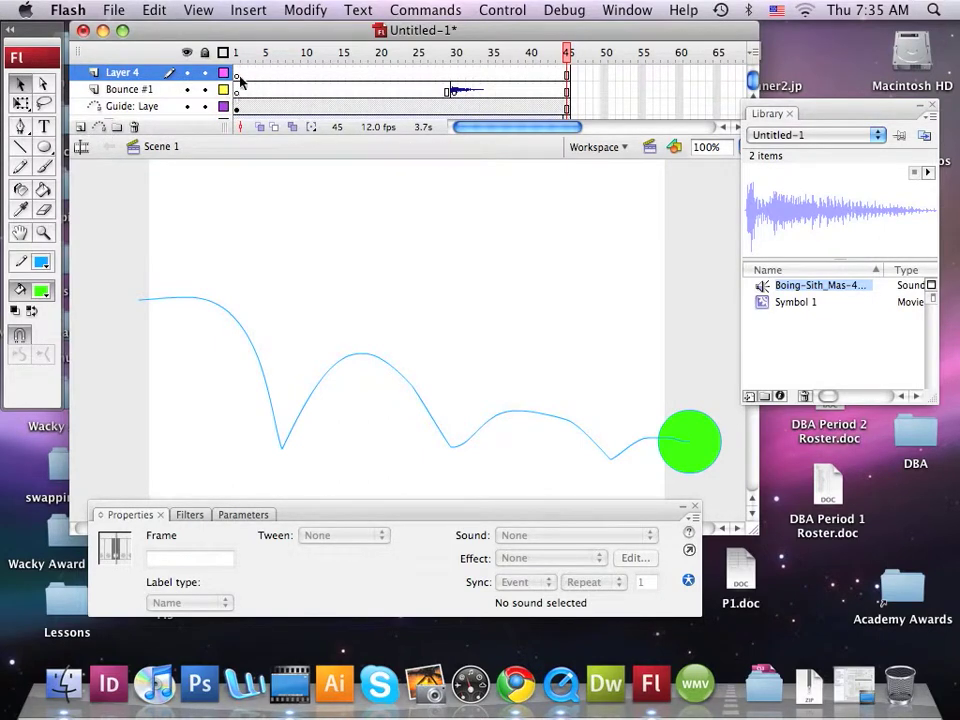
left_click(124, 75)
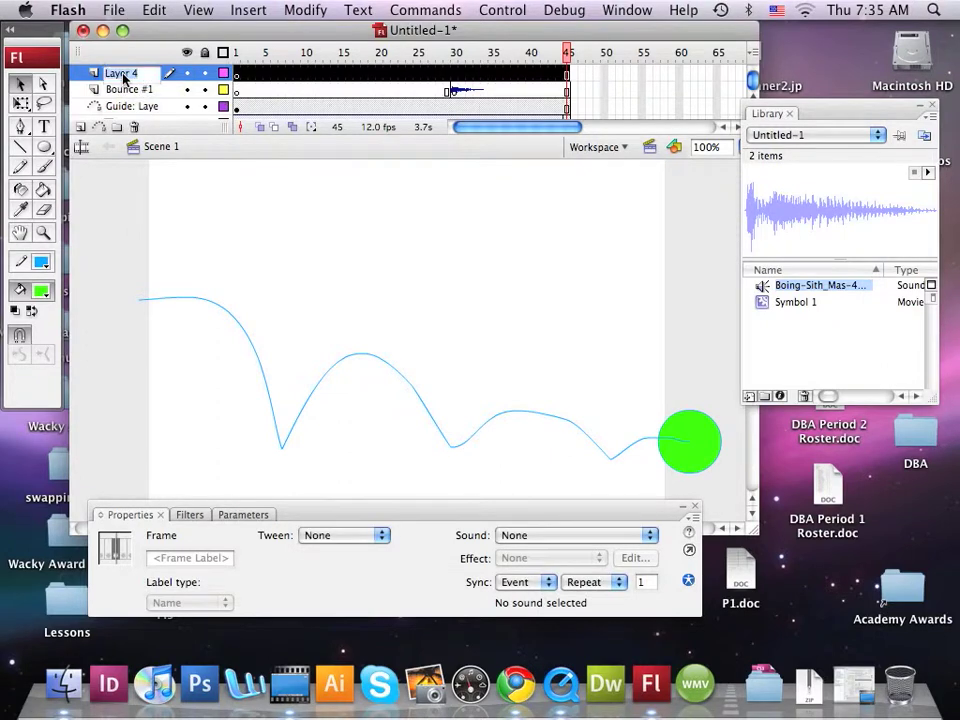
type("Bounce")
type(" @")
key("BackSpace")
key("BackSpace")
type("#2")
key("Return")
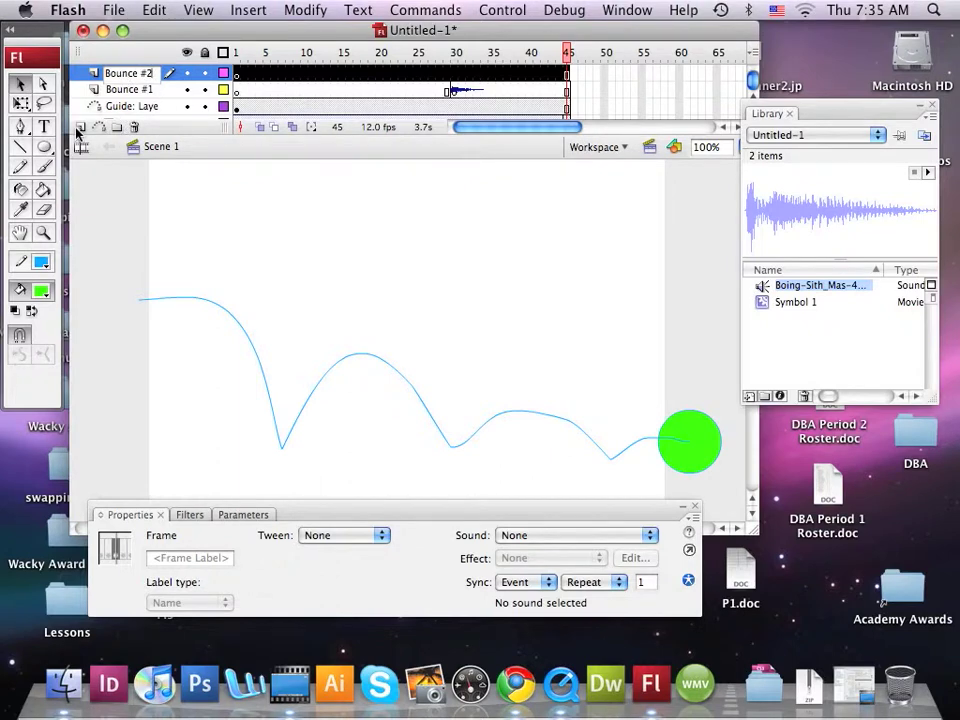
left_click(83, 131)
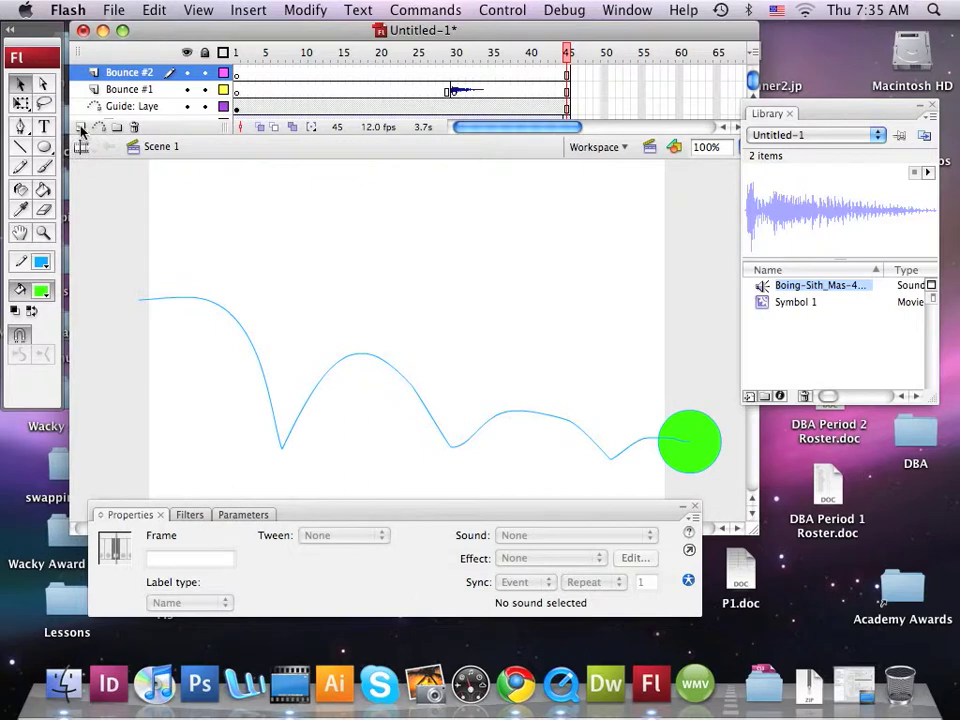
Step: Insert another layer above Bounce #2 and name it "Bounce #3"
left_click(81, 131)
left_click(127, 74)
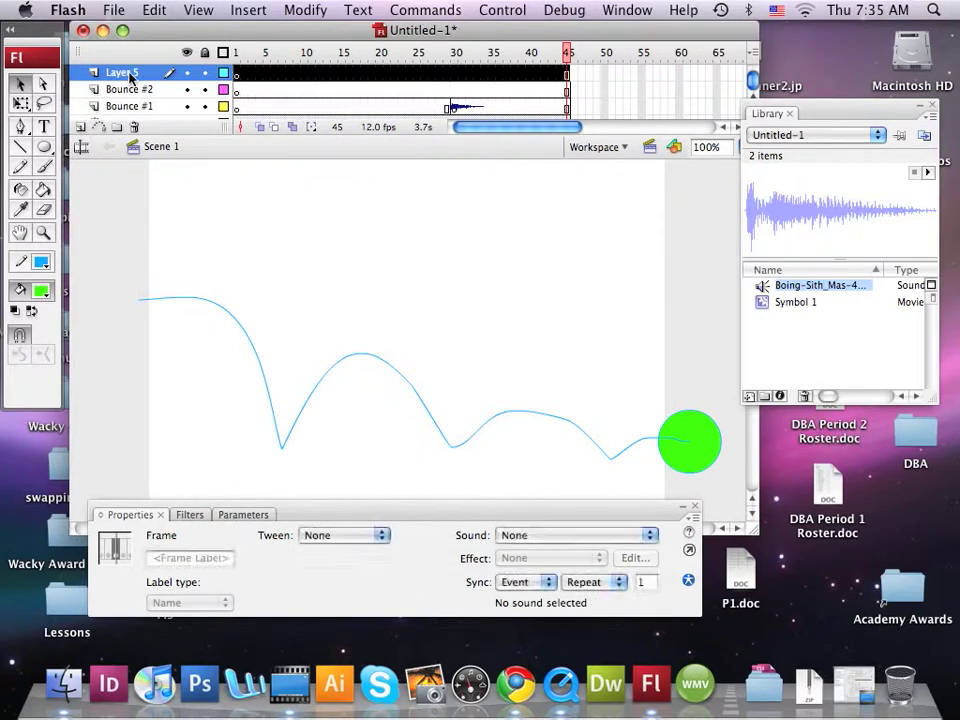
double_click(129, 76)
type("Bounce")
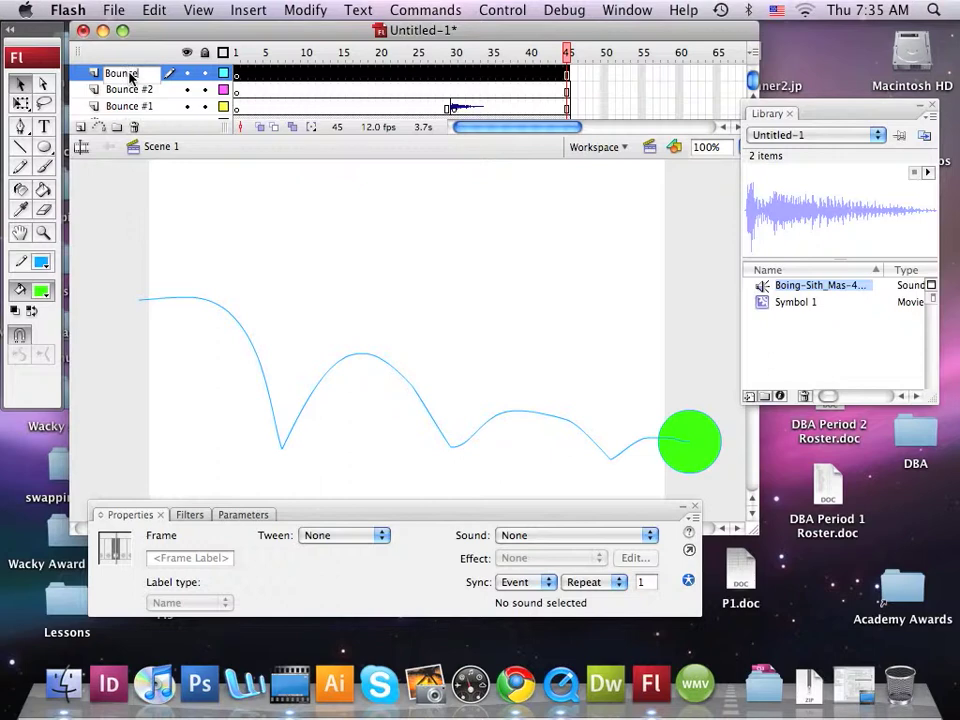
type(" #3")
key("Return")
key("Return")
Step: Add the Boing-Sith_Mas-479.wav sound from the library to the Bounce #2 layer
left_click(327, 93)
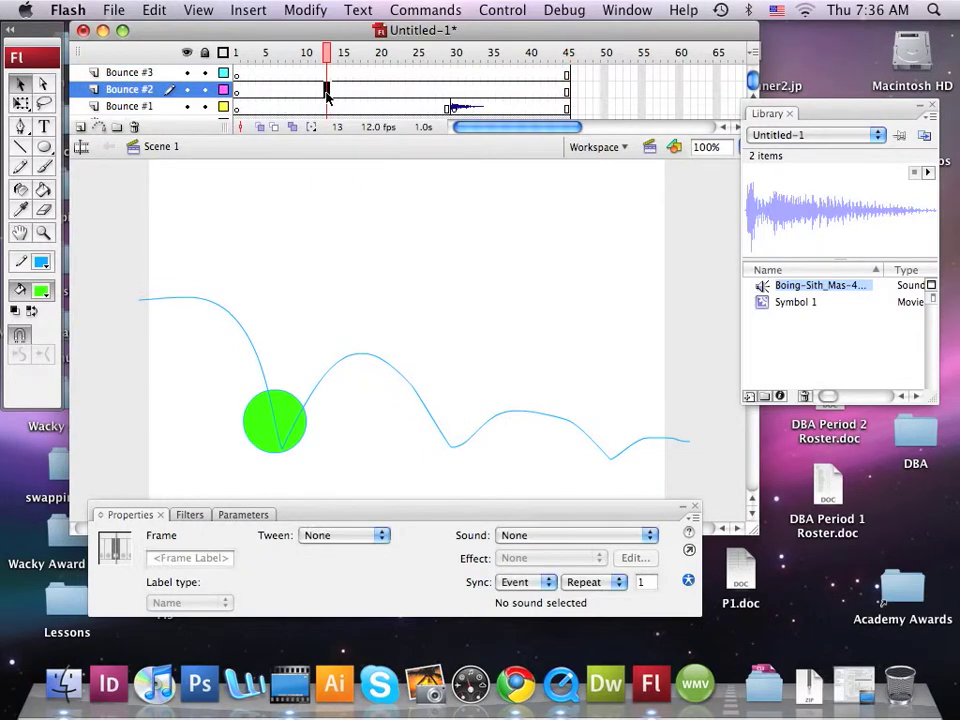
left_click(333, 91)
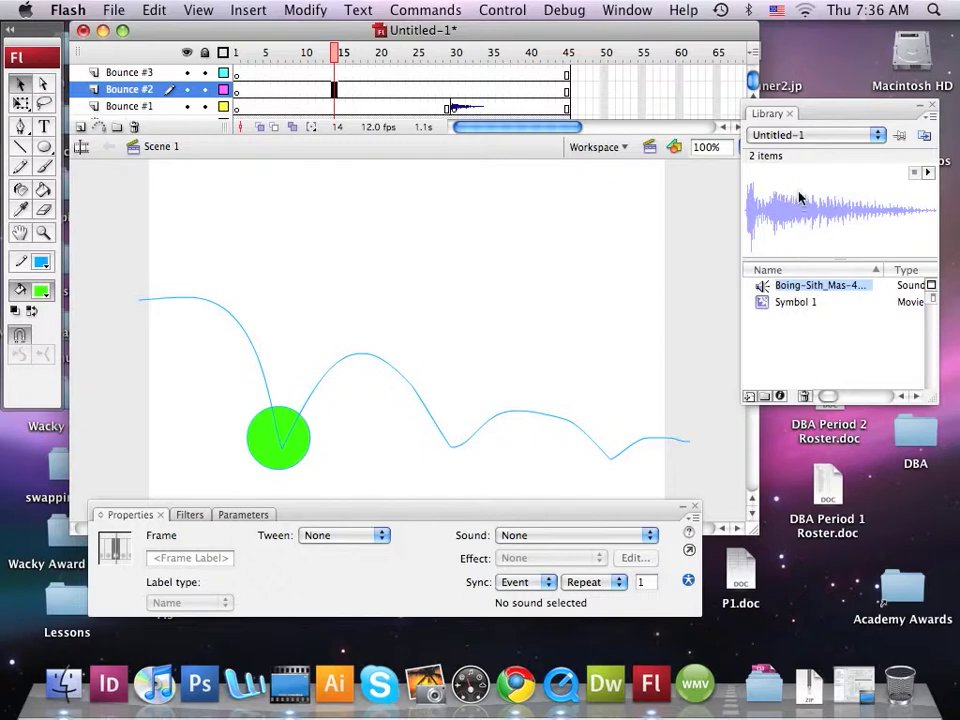
left_click(800, 289)
left_click_drag(800, 289, 768, 292)
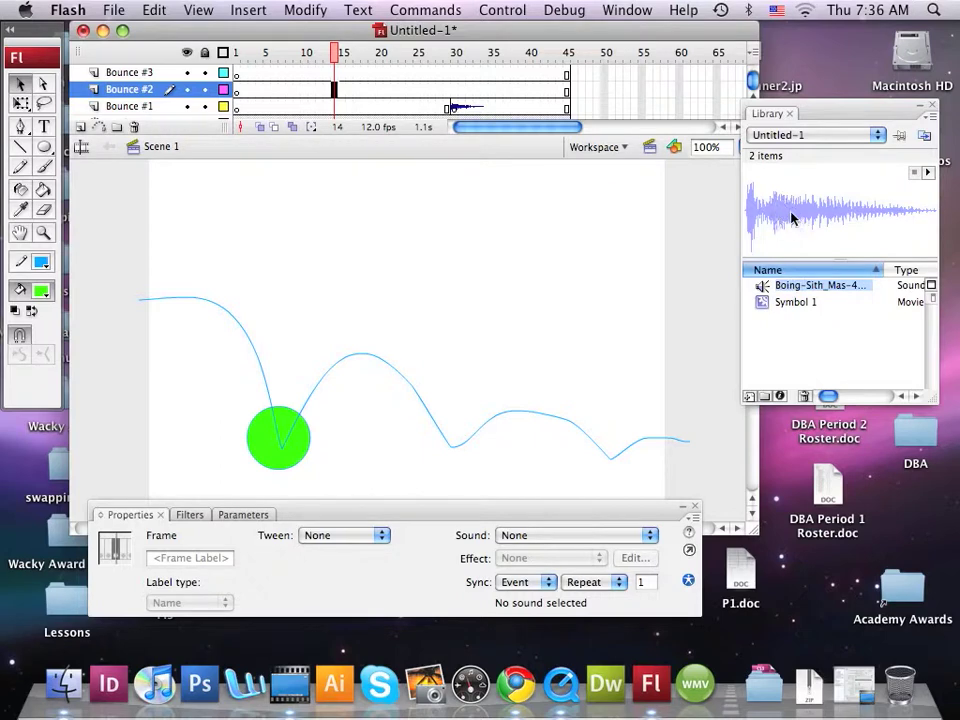
left_click_drag(792, 216, 395, 310)
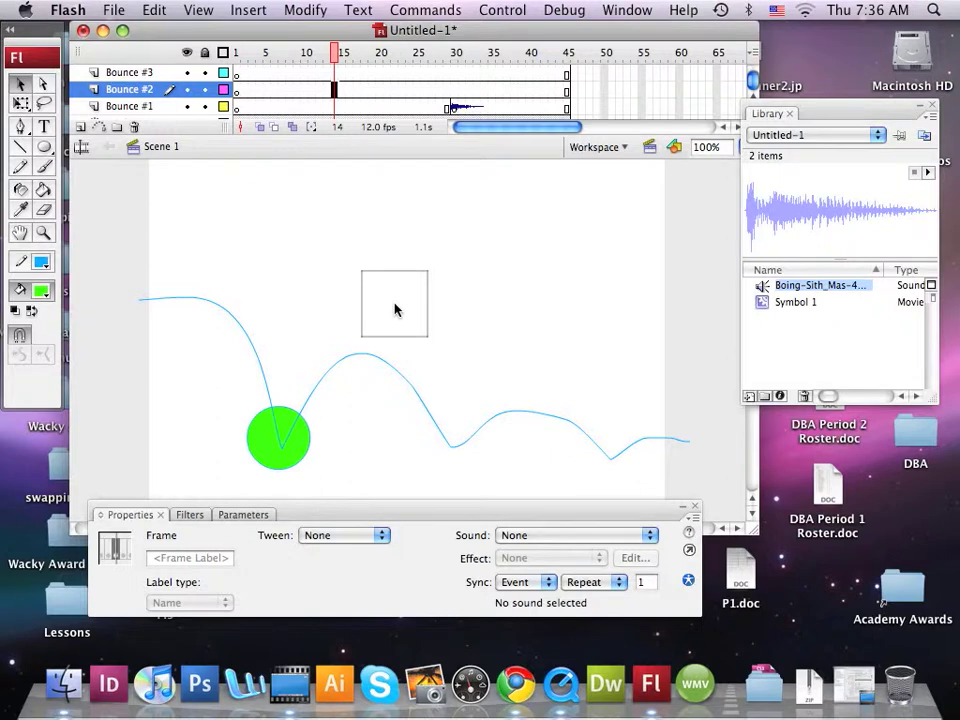
left_click_drag(395, 310, 394, 311)
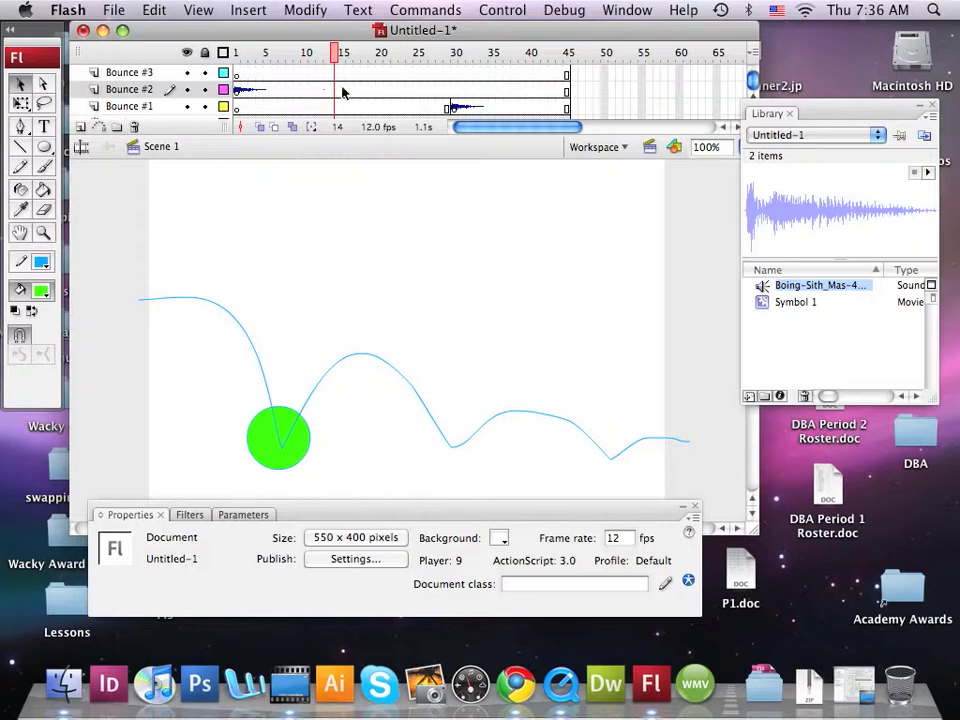
Step: Move the sound keyframe on the Bounce #2 layer from frame 1 to frame 14, where the ball first hits the ground
double_click(238, 92)
left_click(238, 92)
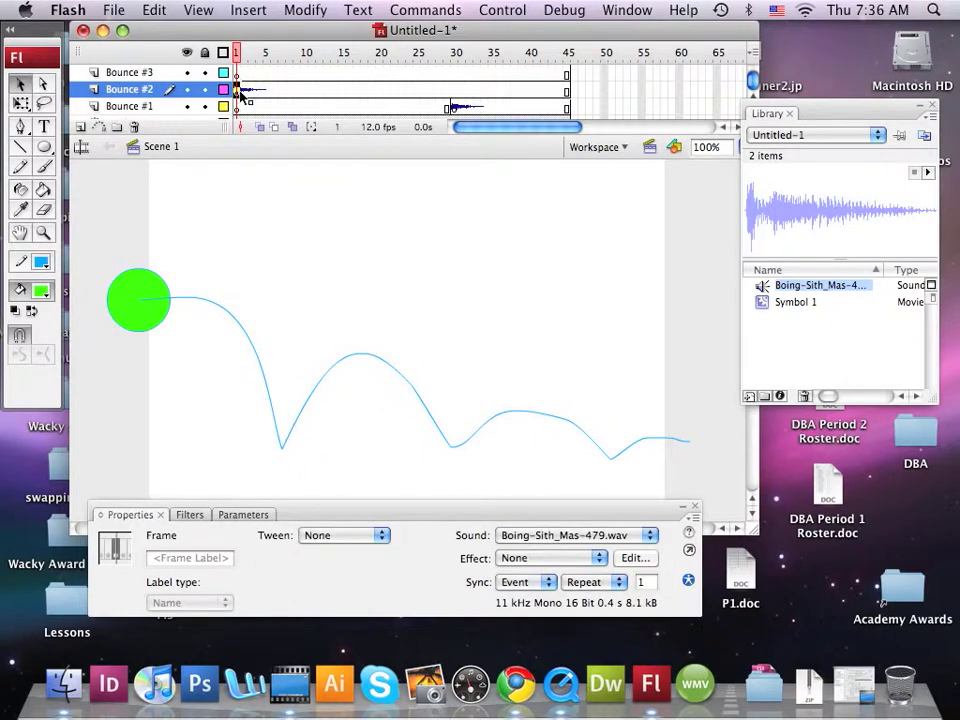
left_click_drag(238, 92, 336, 92)
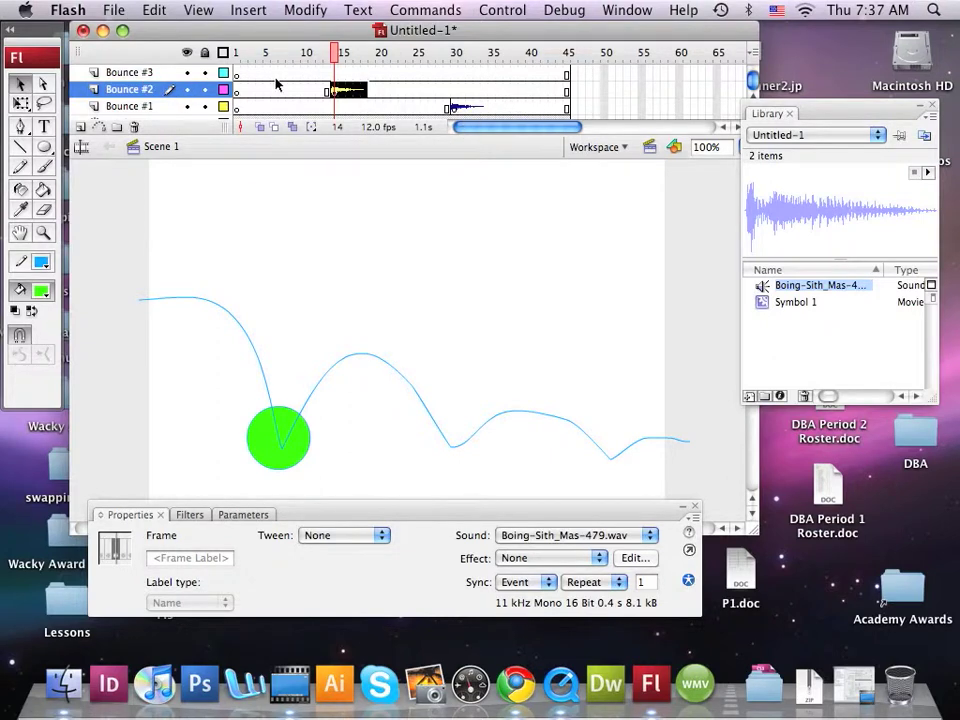
Step: Insert a keyframe at frame 40 of the Bounce #3 layer and place the library's boing sound on it
left_click(537, 74)
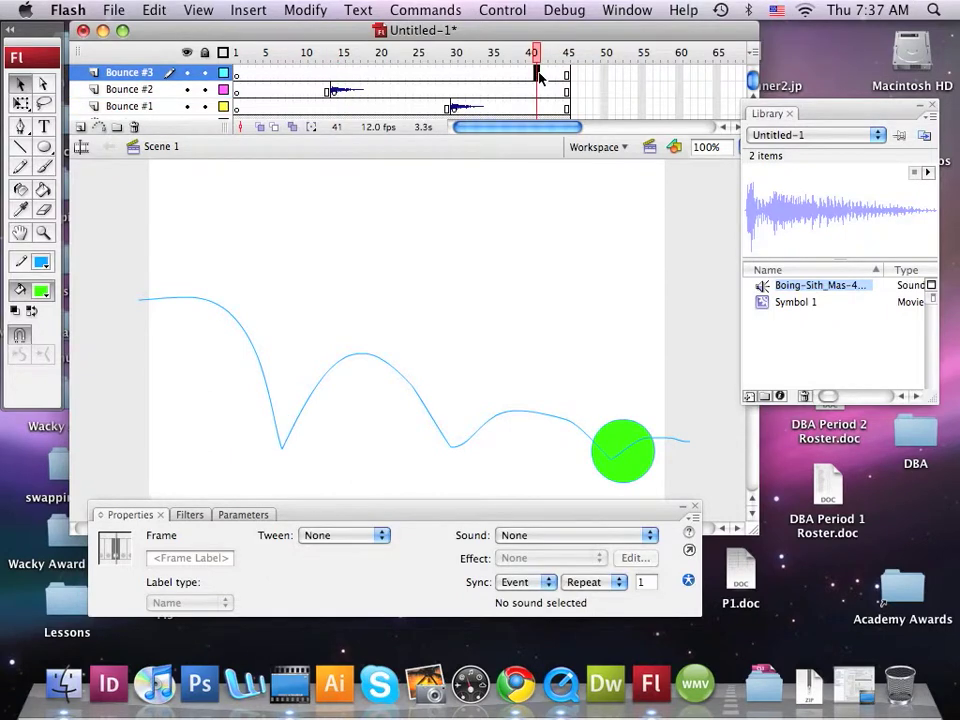
left_click(530, 74)
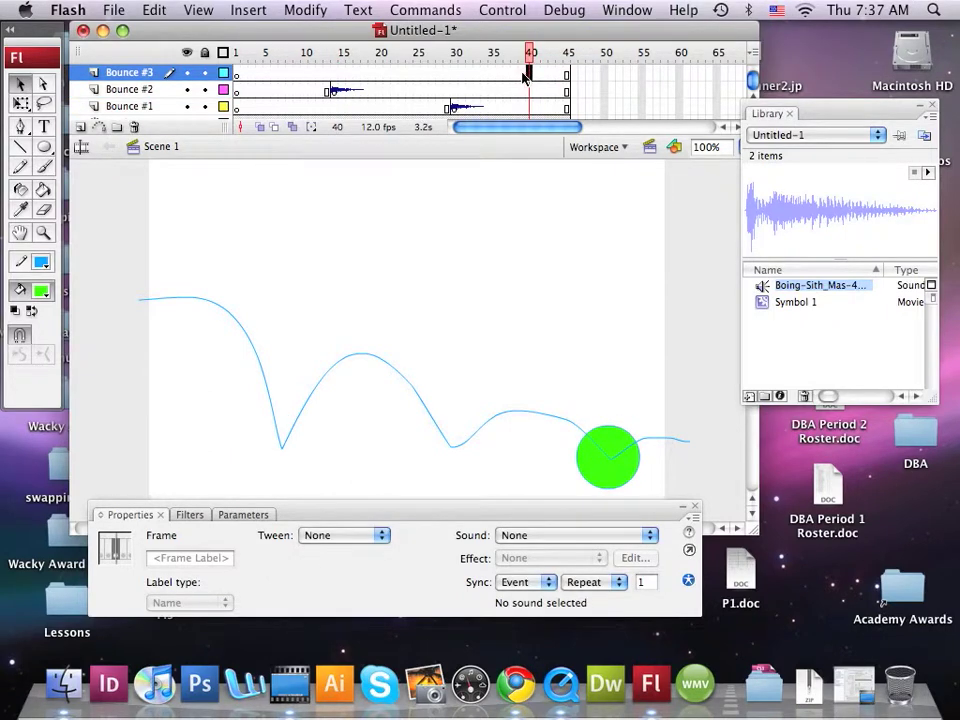
left_click(522, 74)
left_click(530, 74)
left_click(249, 12)
mouse_move(285, 60)
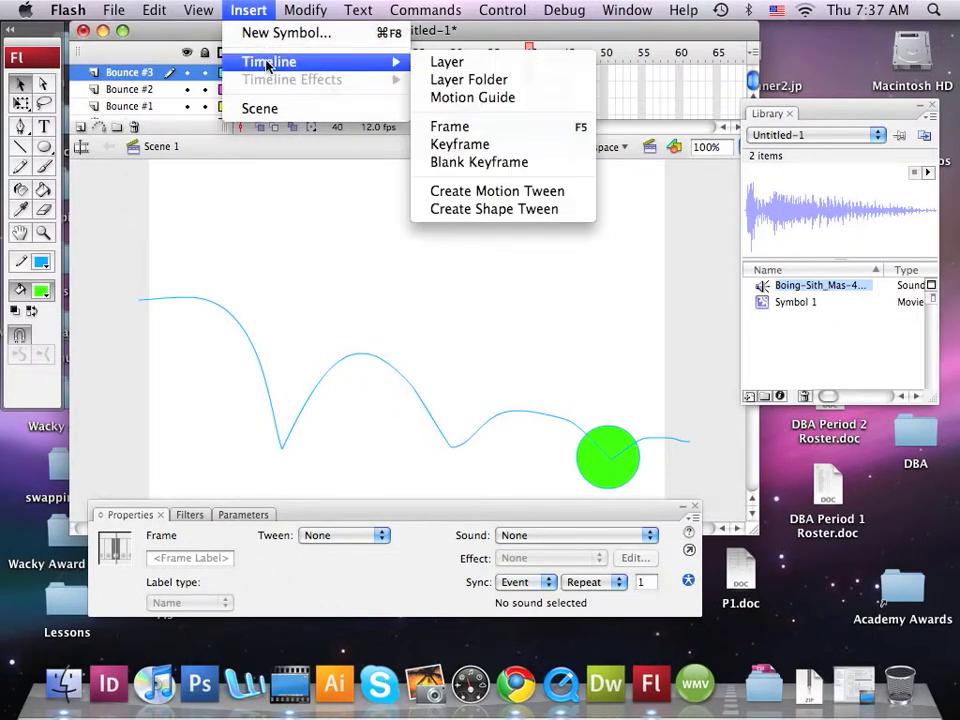
left_click(458, 144)
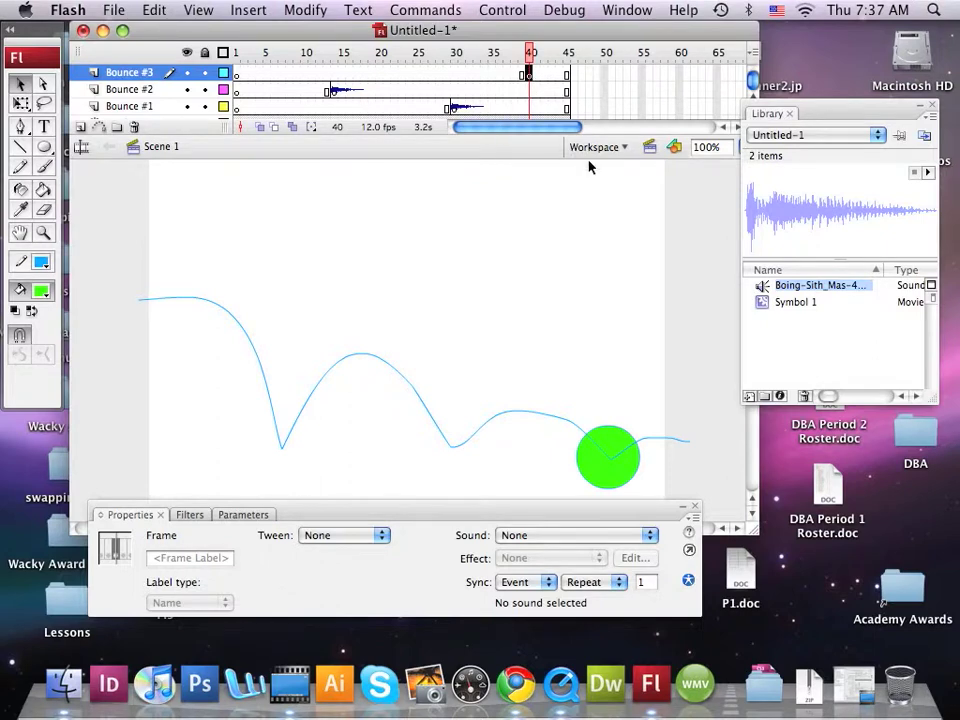
left_click_drag(797, 216, 446, 318)
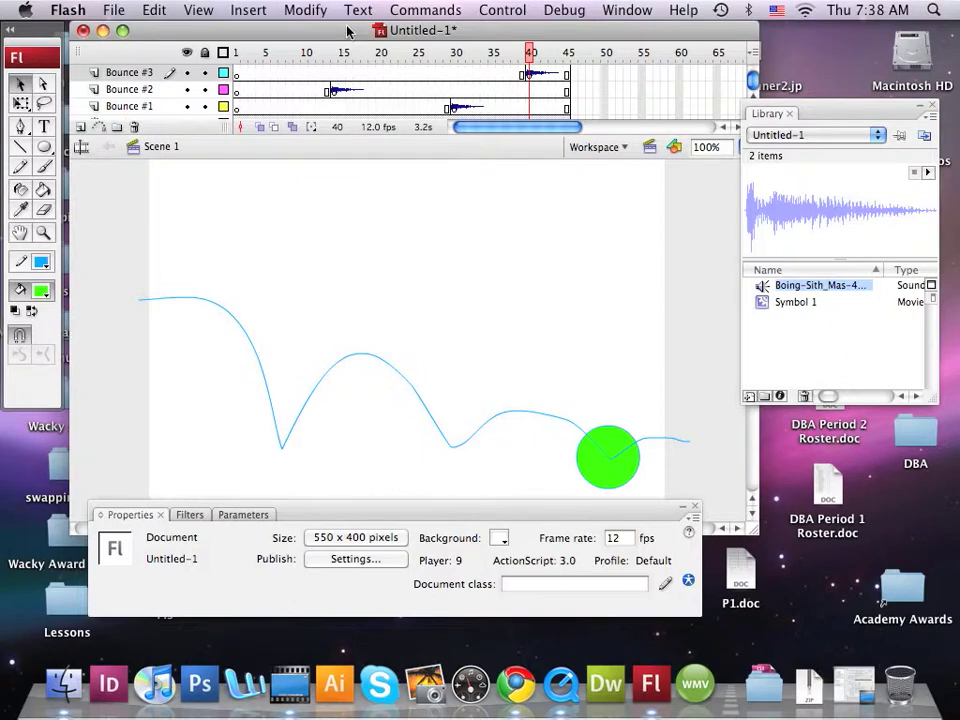
left_click(250, 12)
mouse_move(270, 61)
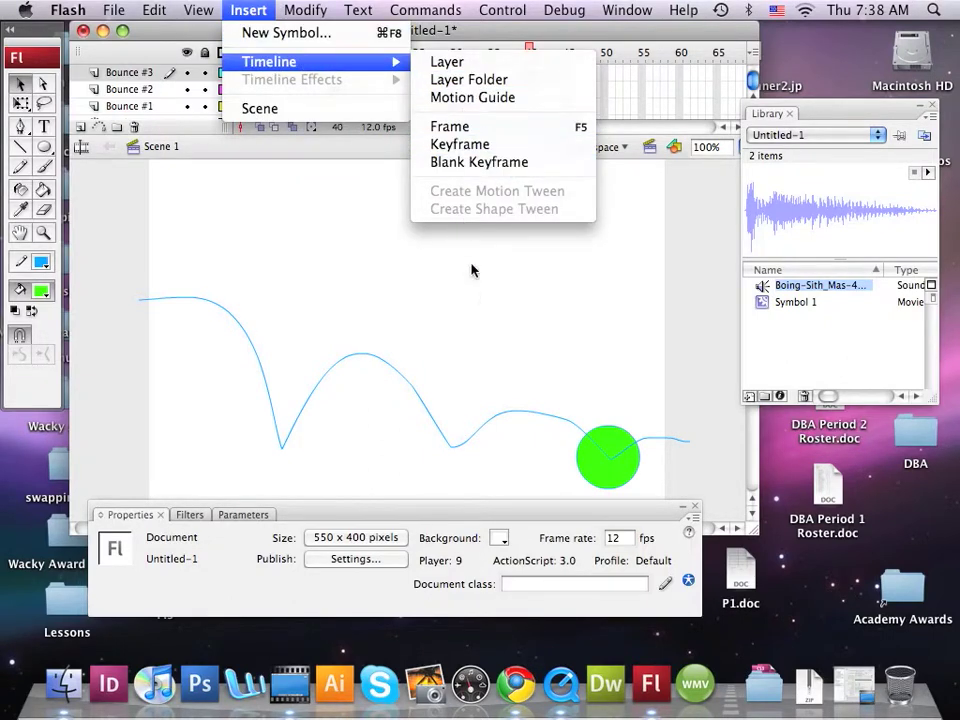
left_click(562, 330)
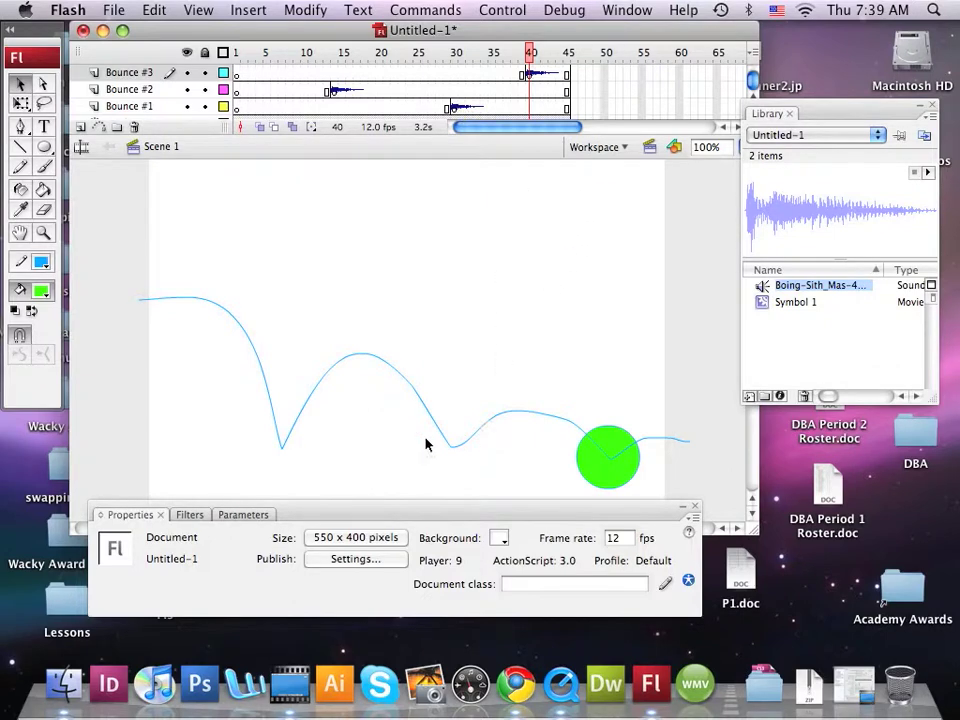
Step: Play the bouncing ball animation twice to check the sound timing
left_click(513, 12)
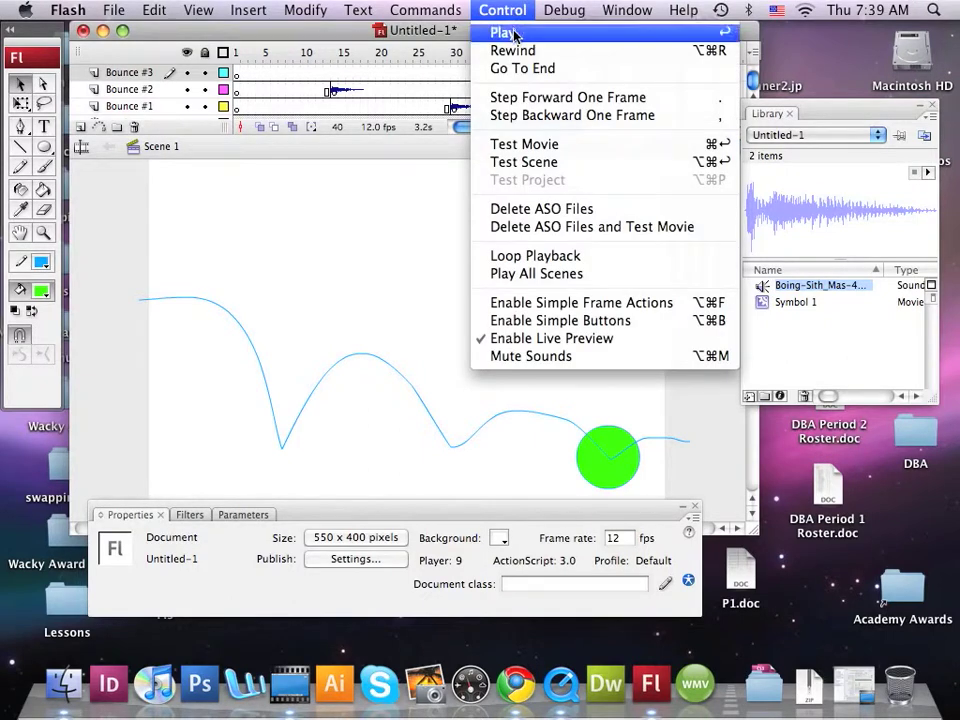
left_click(513, 36)
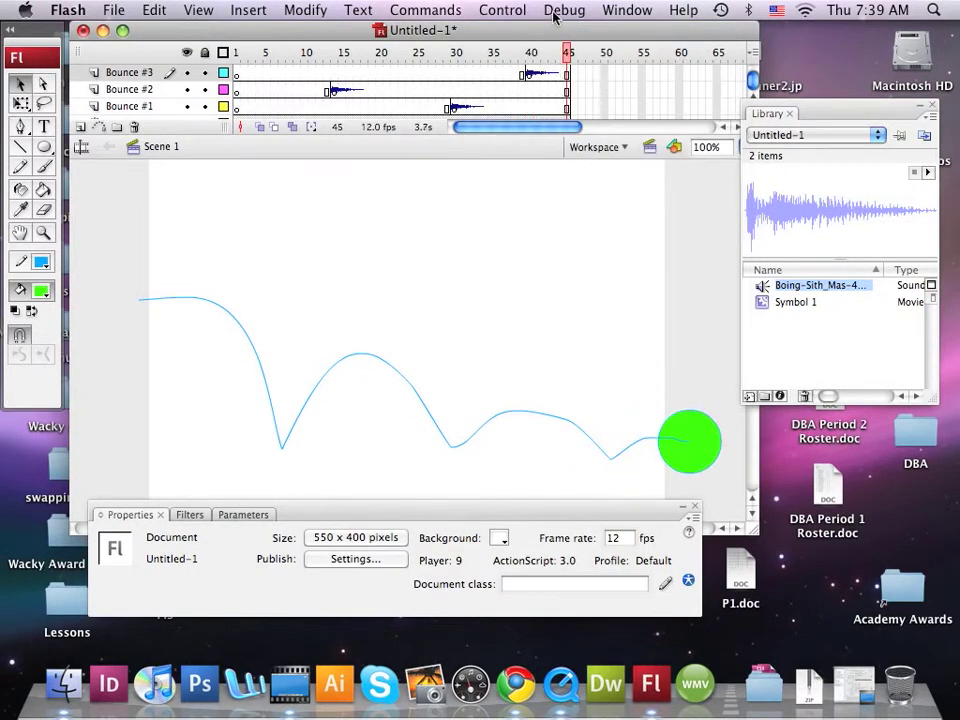
left_click(517, 14)
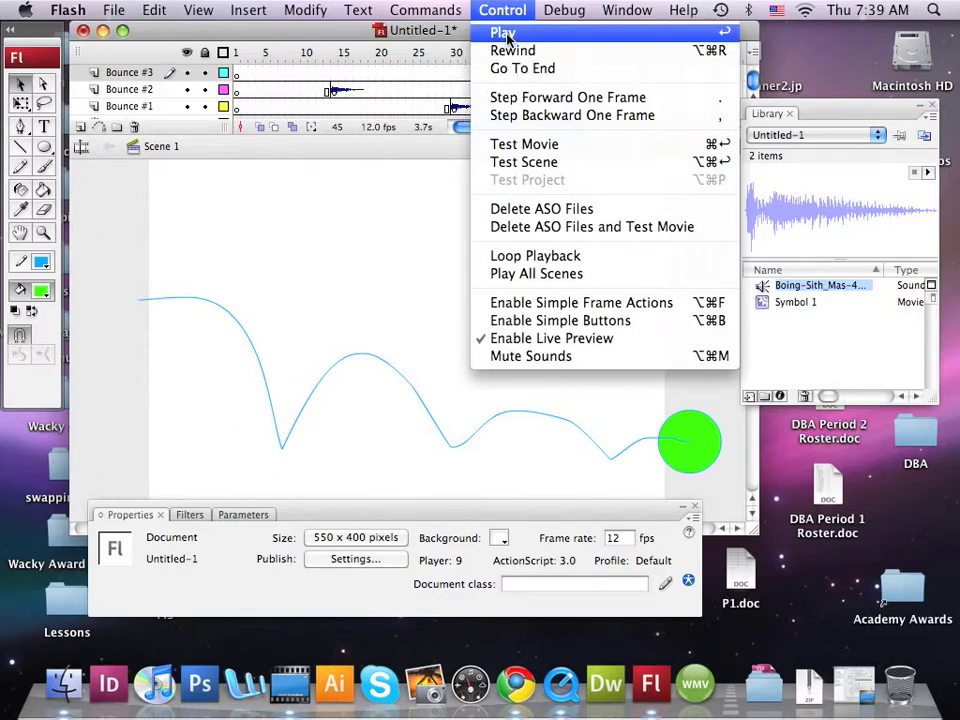
left_click(505, 34)
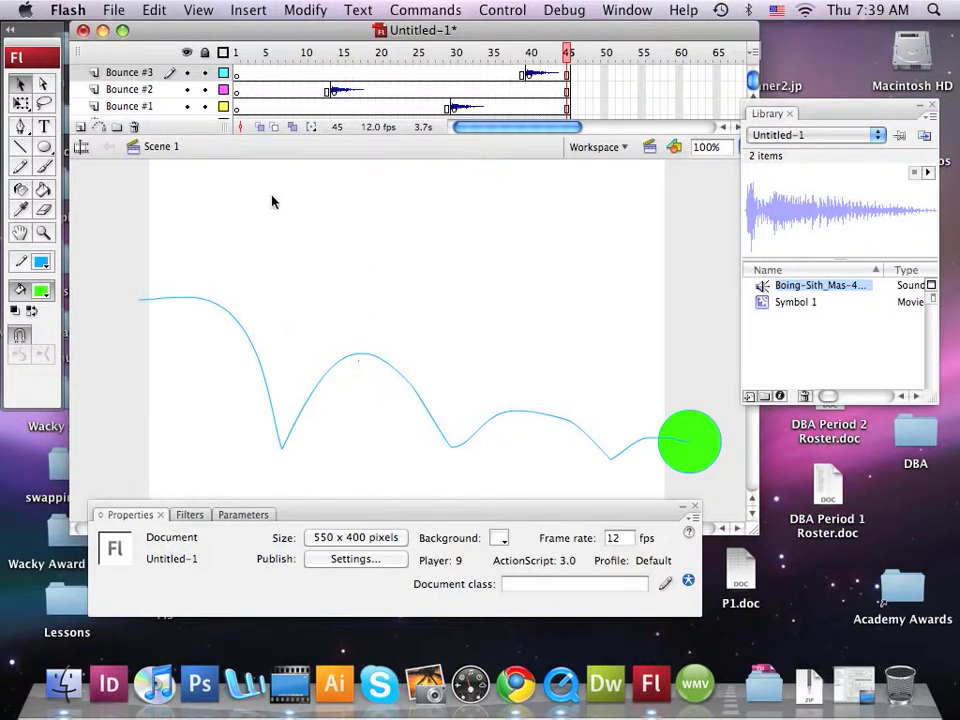
Step: Hide the motion guide layer and play the animation without the path line
left_click(175, 77)
scroll(178, 85, "down", 2)
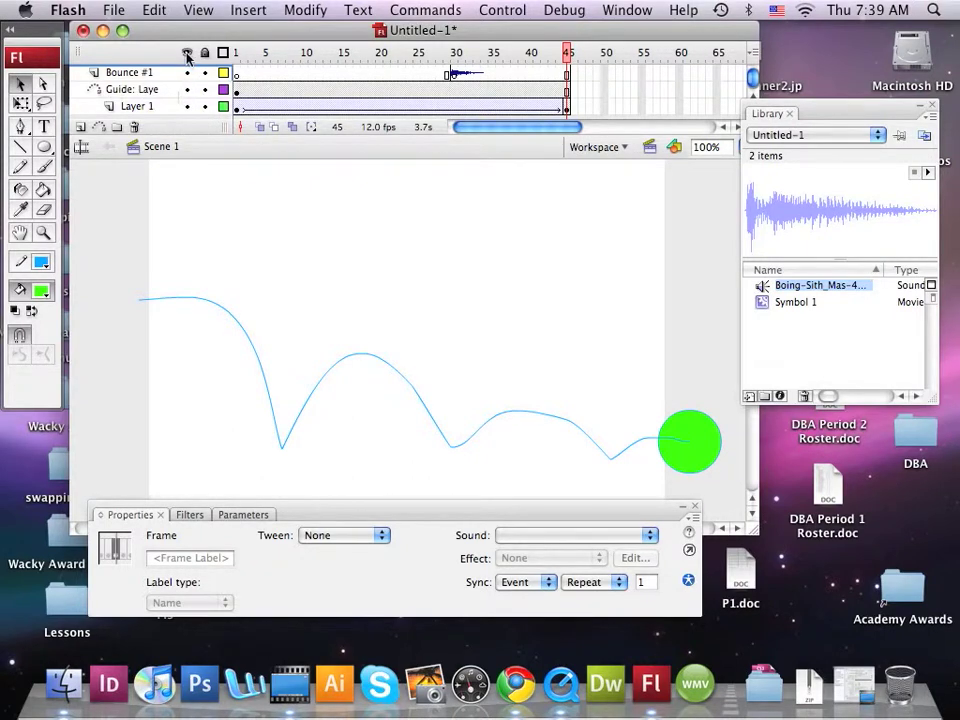
left_click(187, 89)
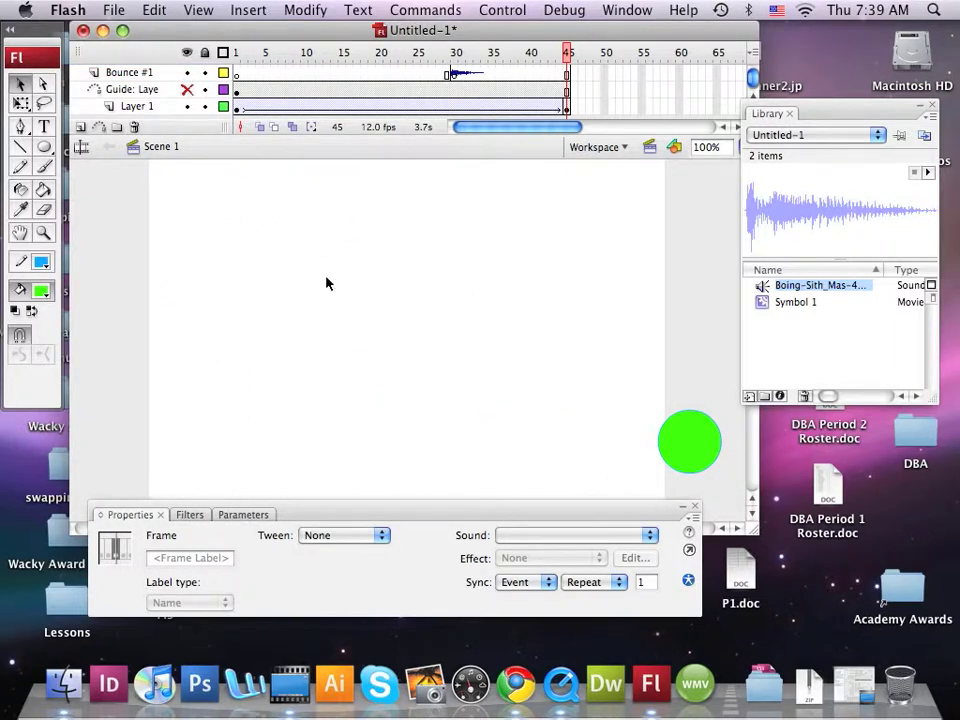
left_click(512, 10)
left_click(505, 33)
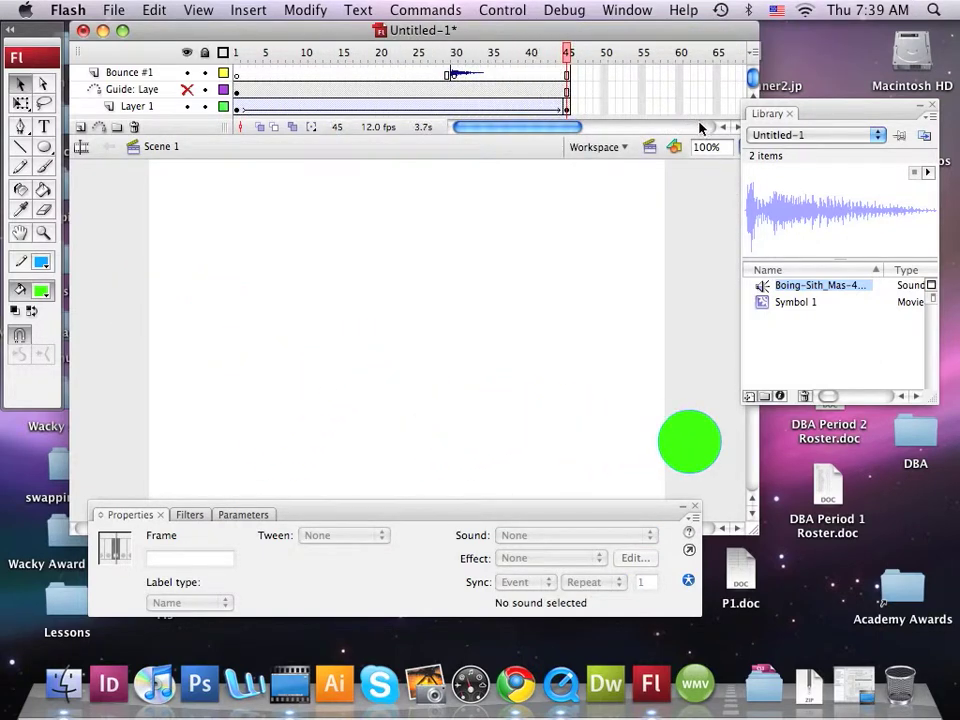
key("F10")
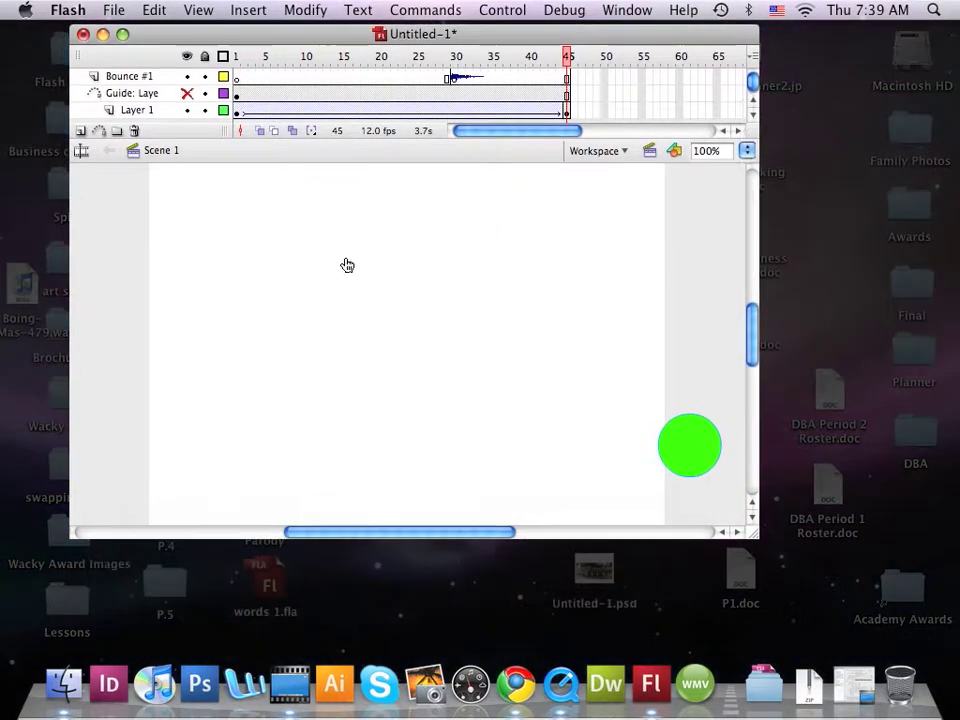
left_click(422, 401)
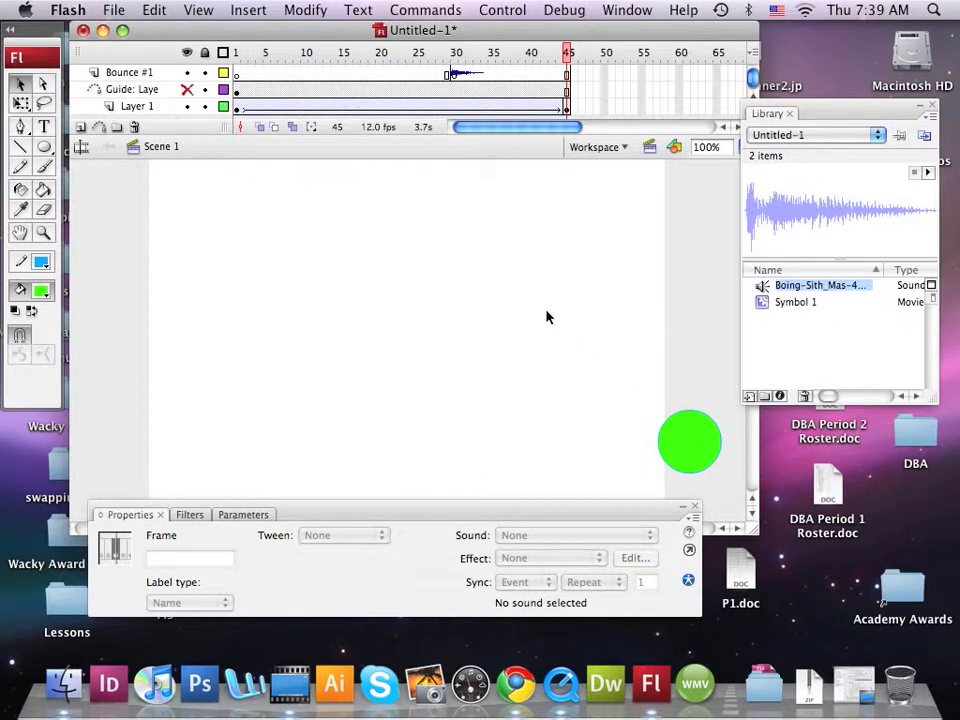
scroll(368, 113, "up", 2)
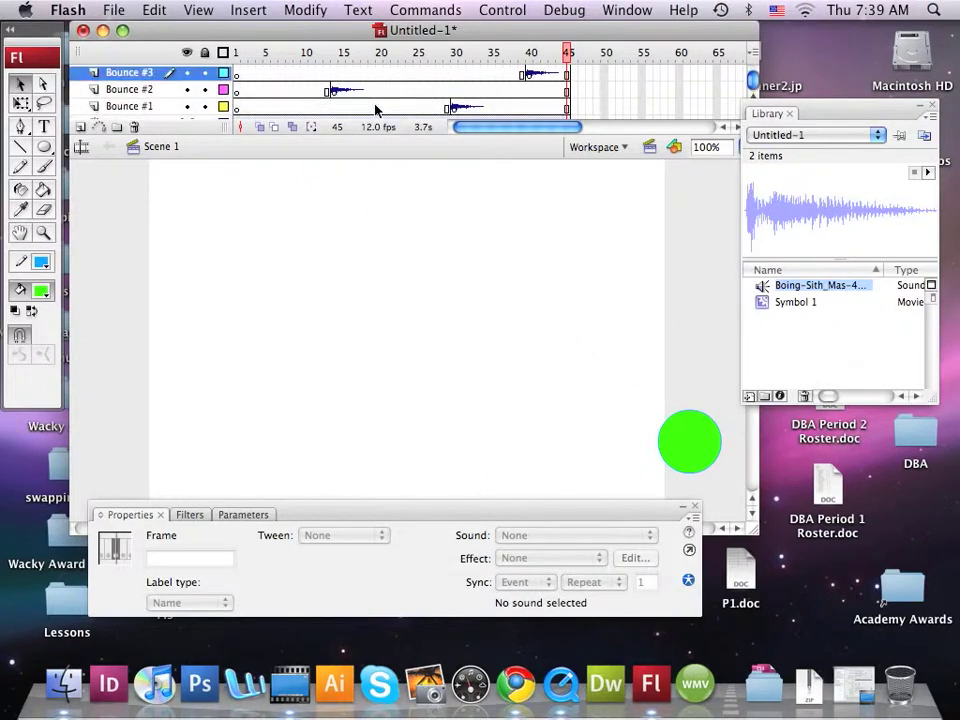
scroll(376, 110, "down", 1)
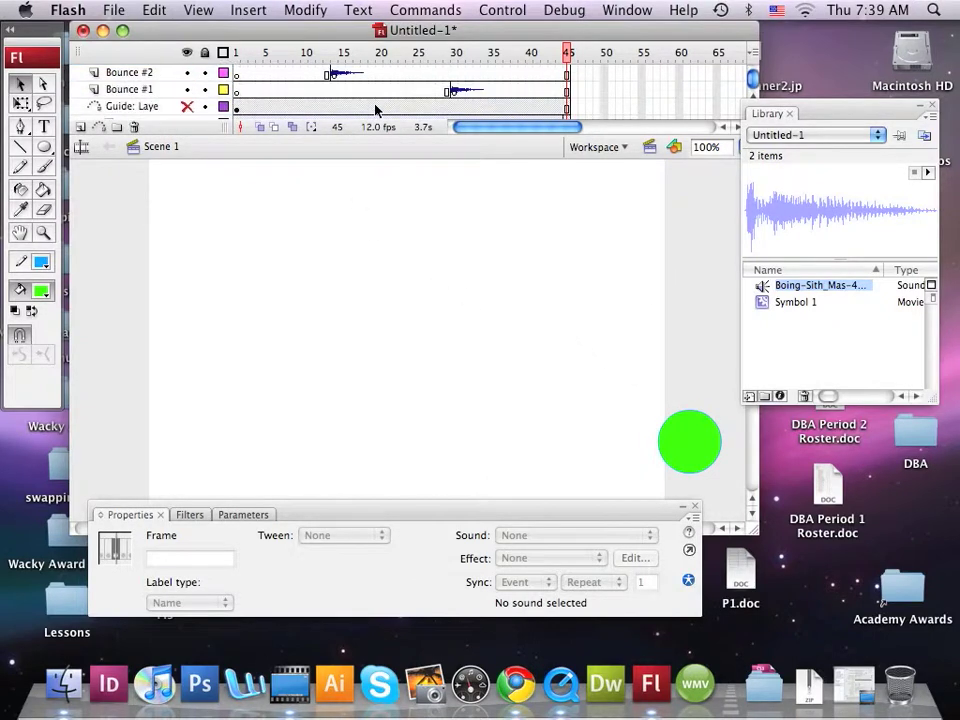
left_click(180, 107)
scroll(182, 103, "up", 1)
scroll(182, 103, "down", 2)
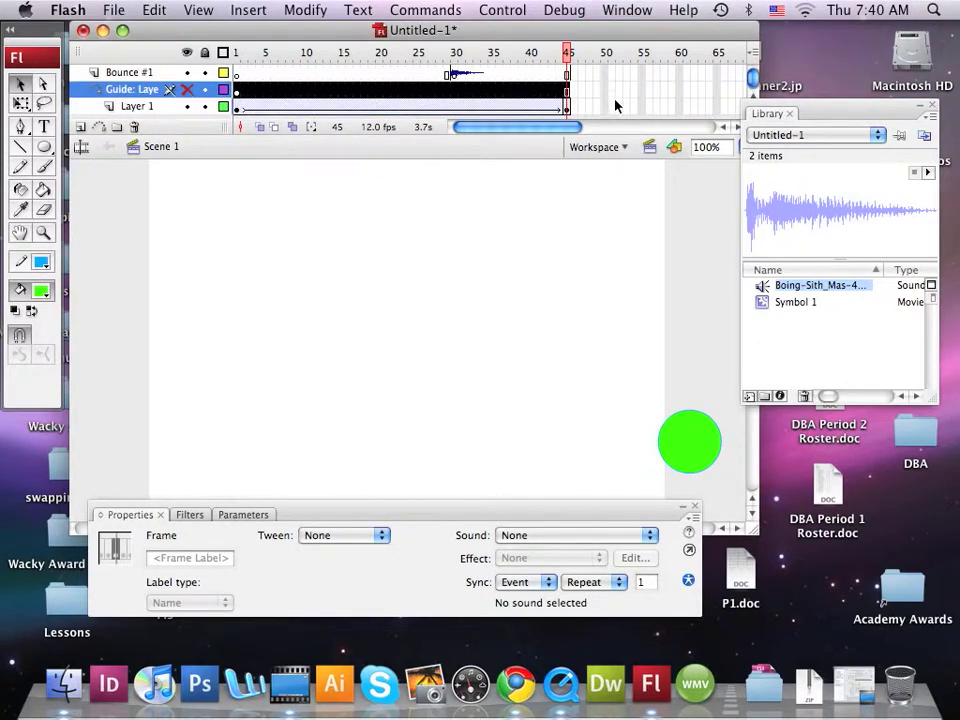
Step: Examine the timeline's layer stack, from the bounce sound layers down to the motion guide layer and Layer 1
scroll(172, 95, "up", 2)
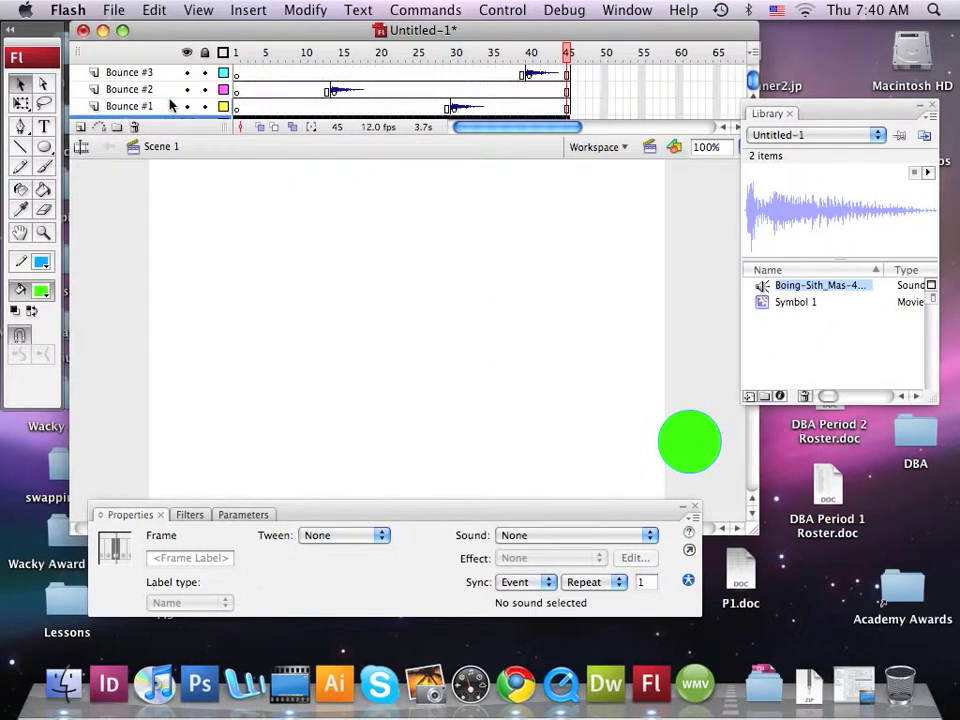
scroll(171, 100, "down", 2)
scroll(171, 100, "up", 2)
scroll(171, 100, "down", 2)
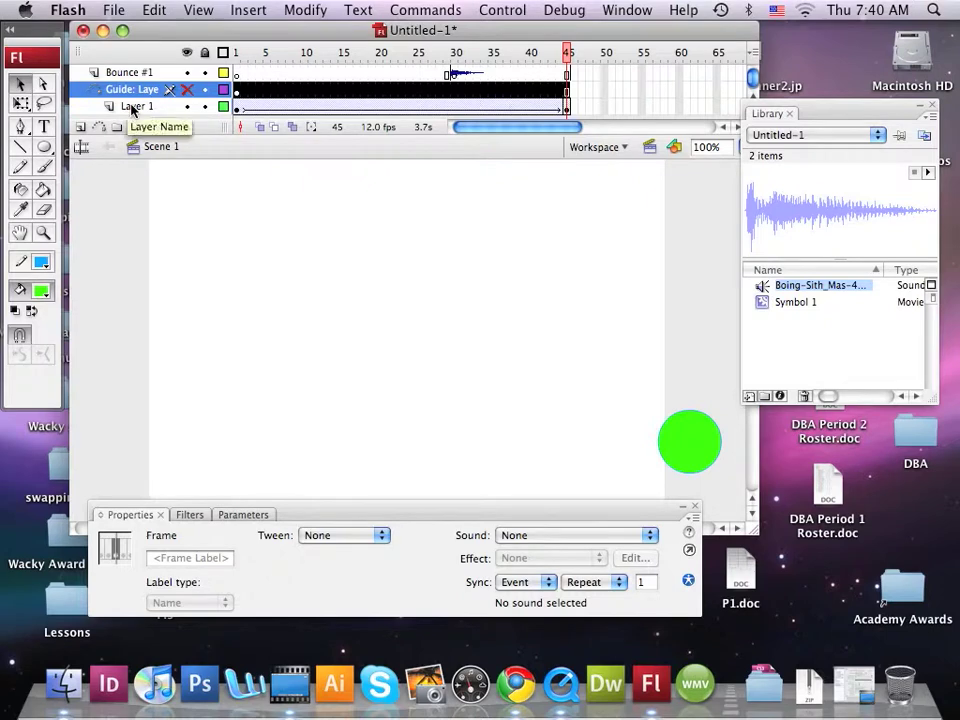
left_click(131, 107)
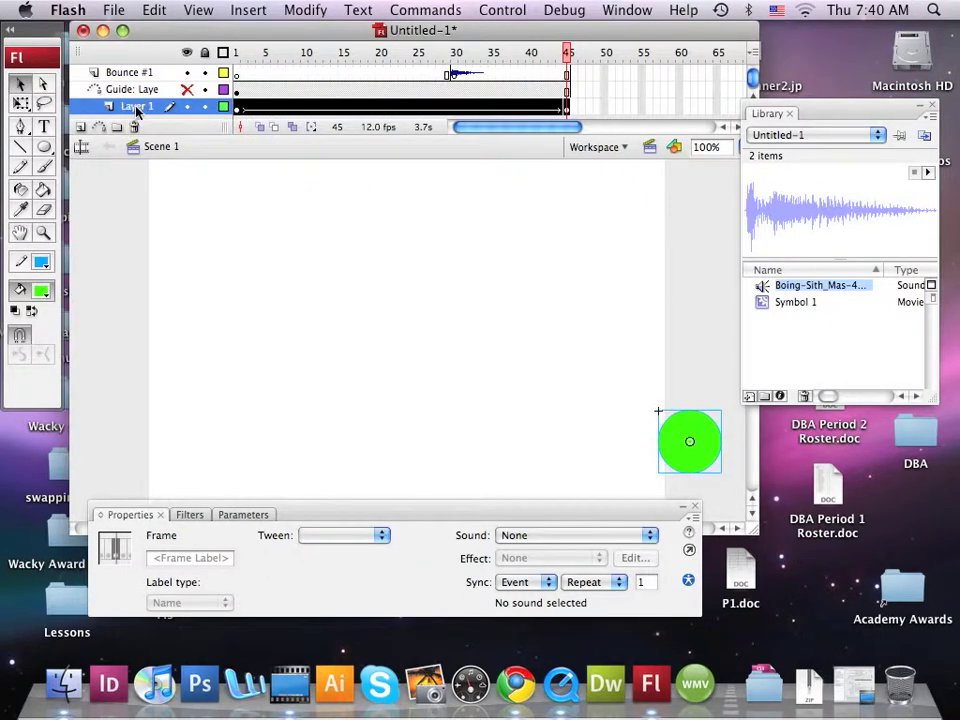
left_click(199, 216)
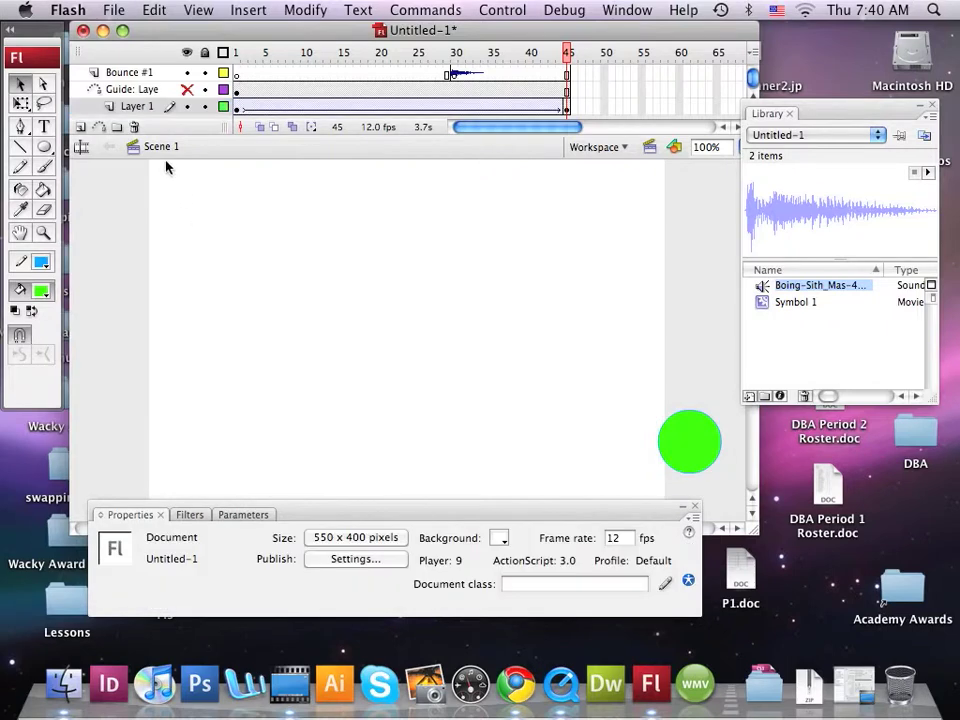
left_click(134, 108)
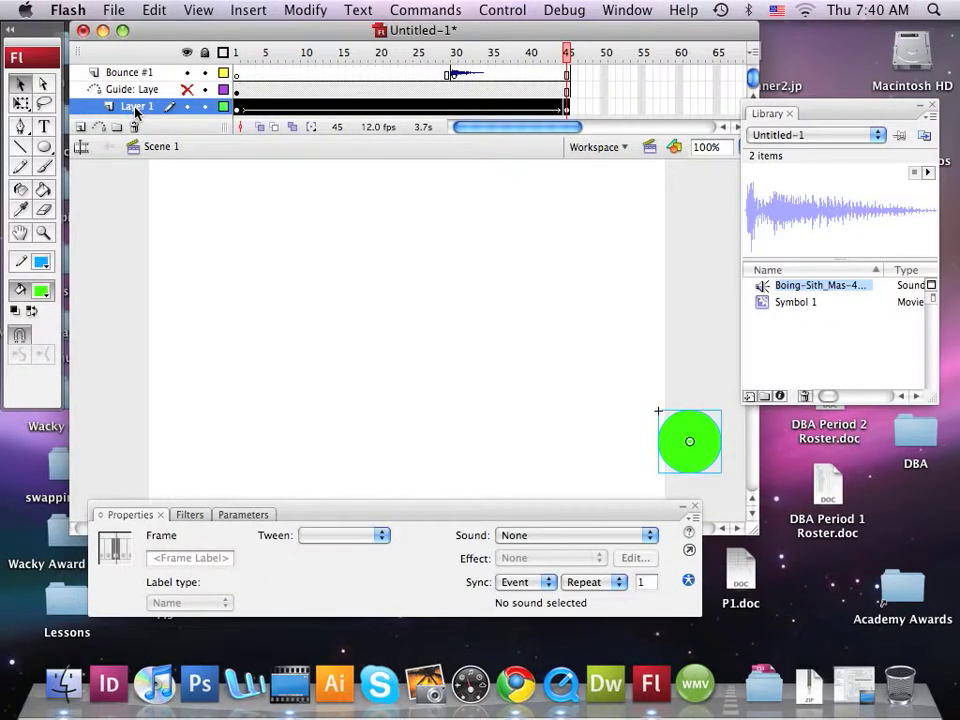
left_click(145, 88)
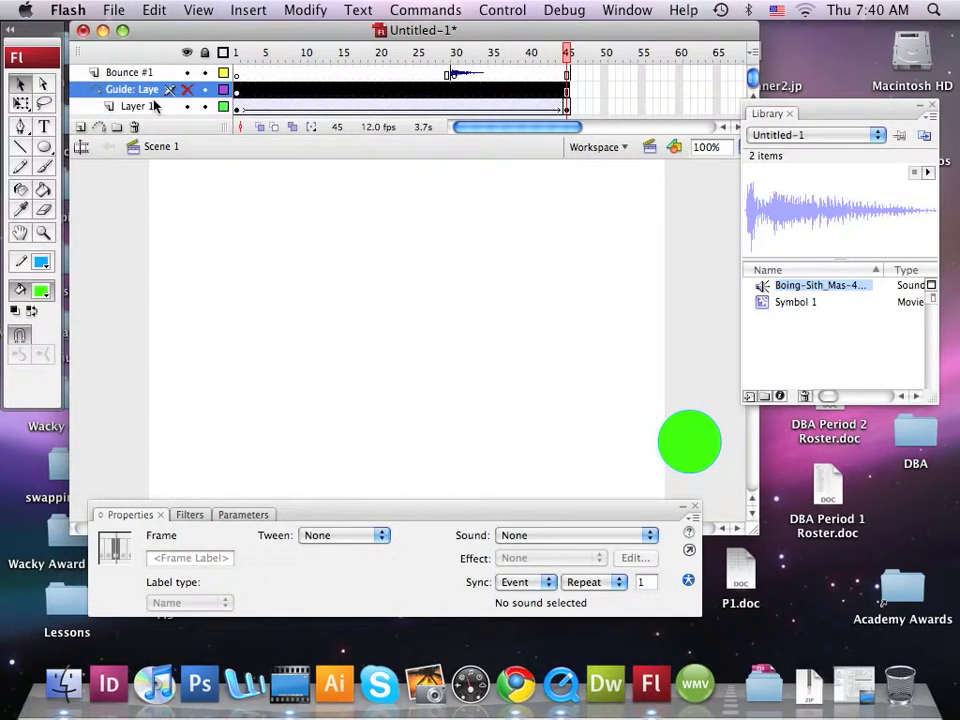
left_click(153, 106)
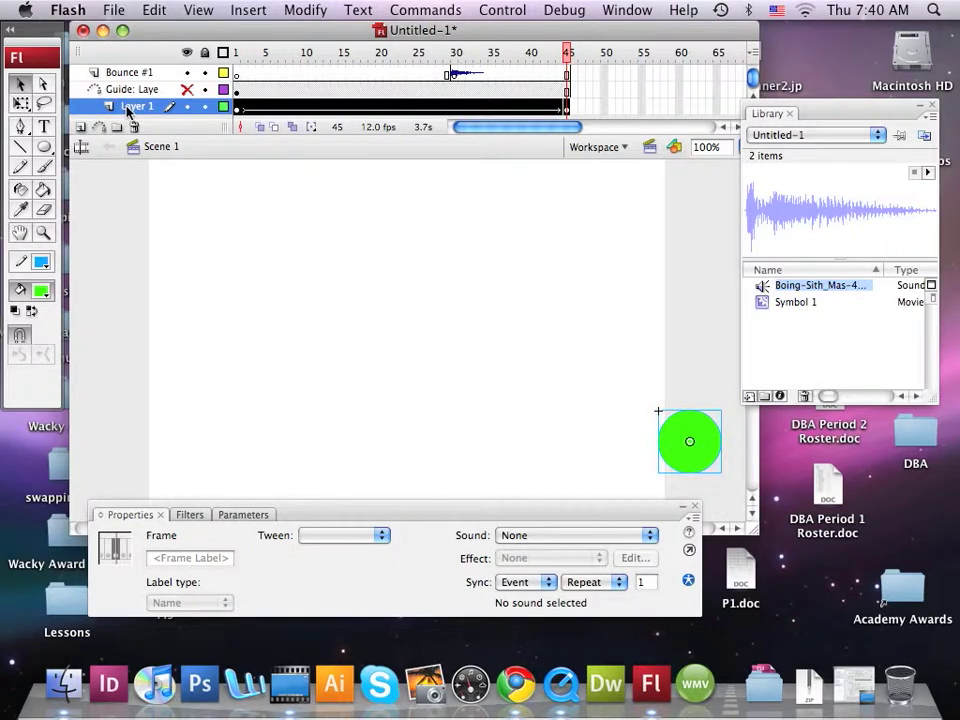
left_click(114, 73)
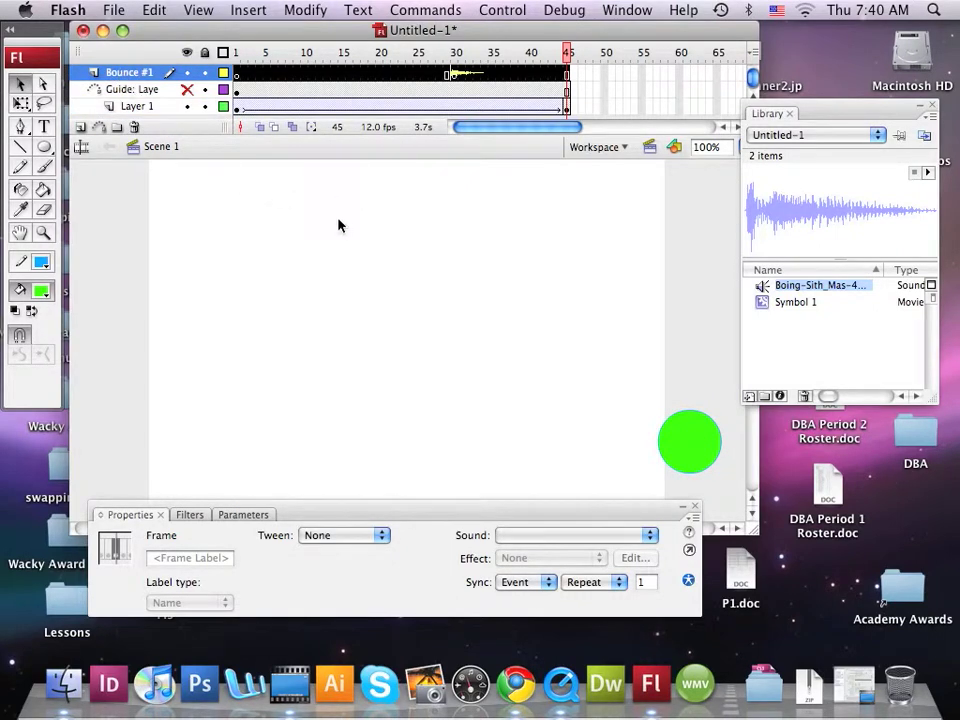
Step: Rename Layer 1, which holds the ball animation, as Green Ball
left_click(137, 106)
double_click(137, 106)
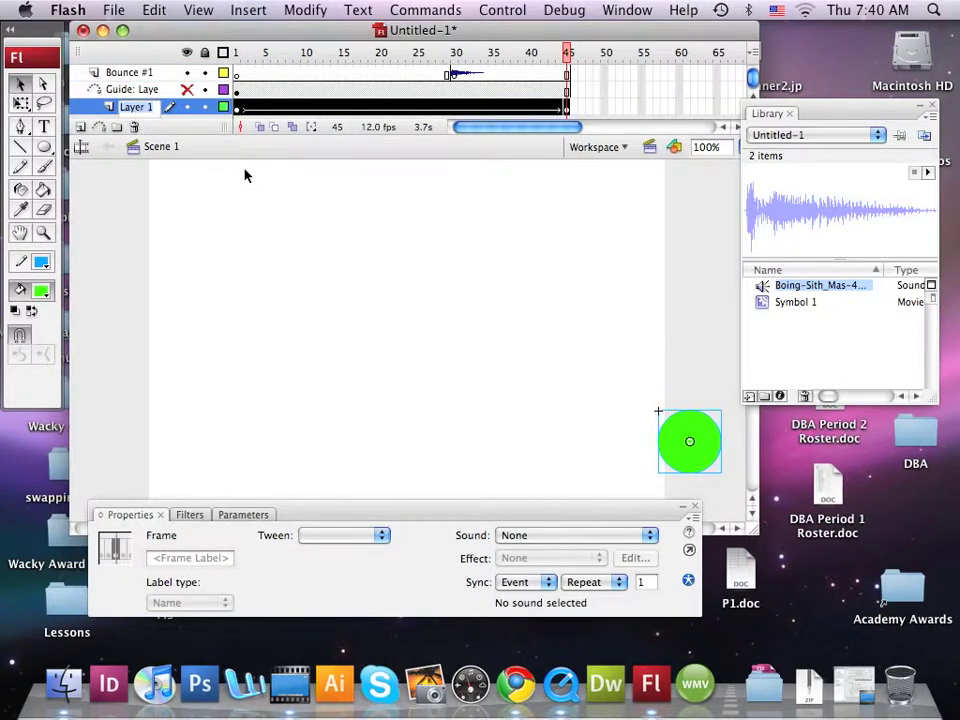
type("Green ")
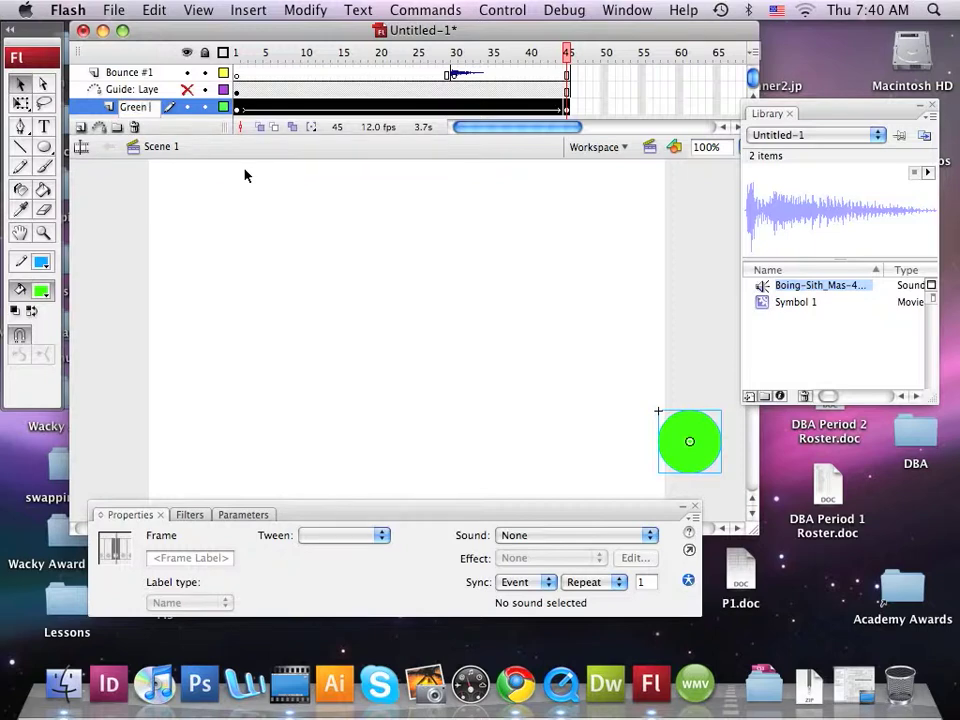
type("Ball")
Step: Rename the motion guide layer as Guide: Green Ball, replacing only the part after the Guide prefix
double_click(121, 91)
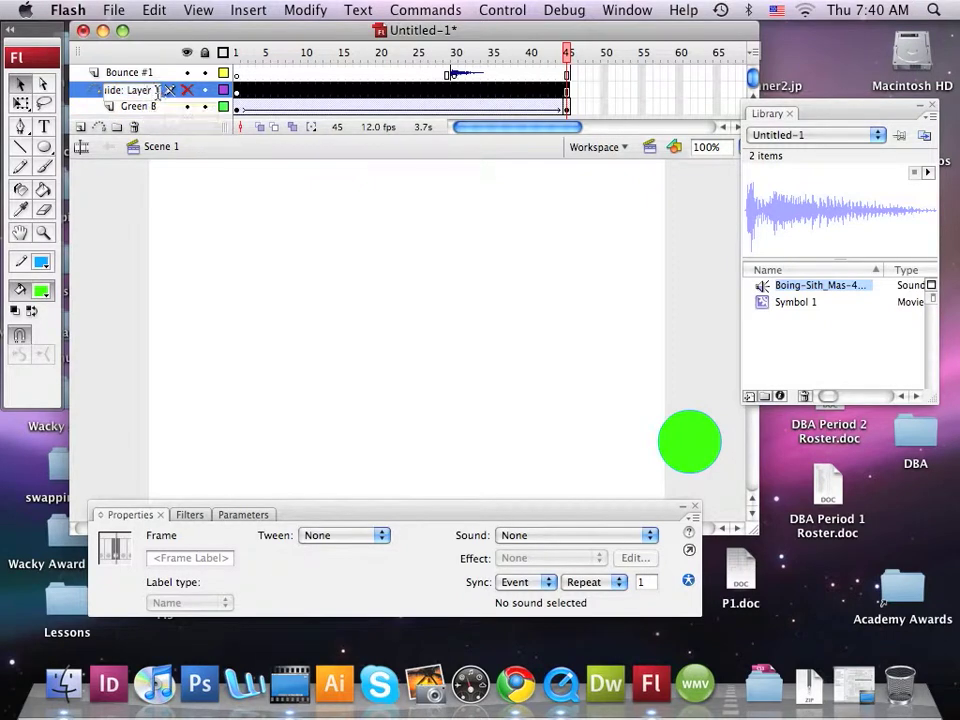
left_click_drag(160, 91, 126, 91)
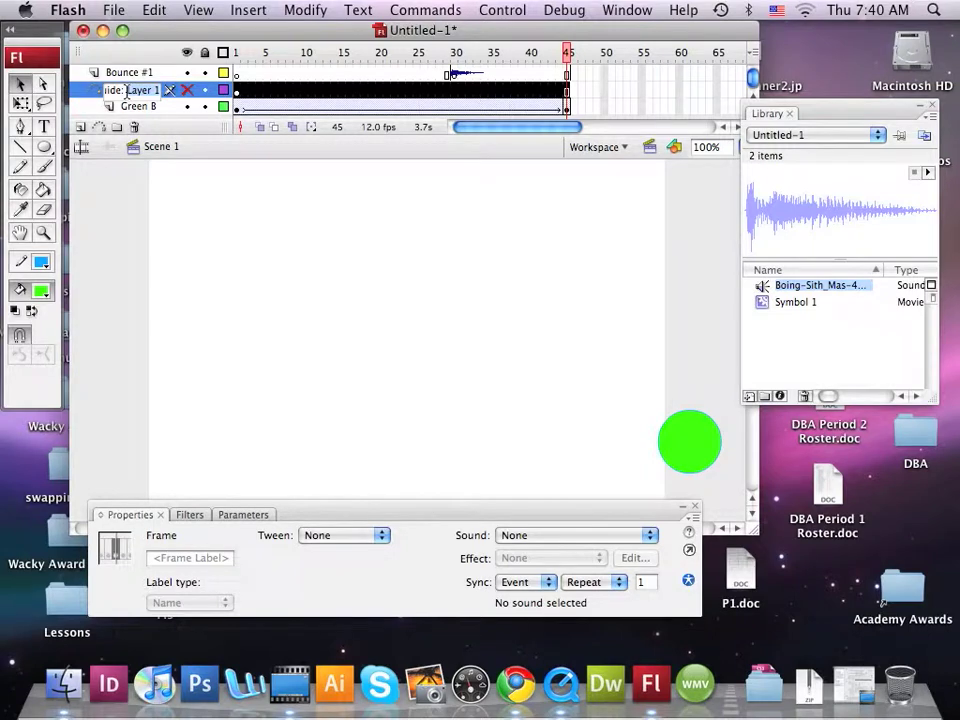
type("B")
type("G")
type("reen ")
type("all")
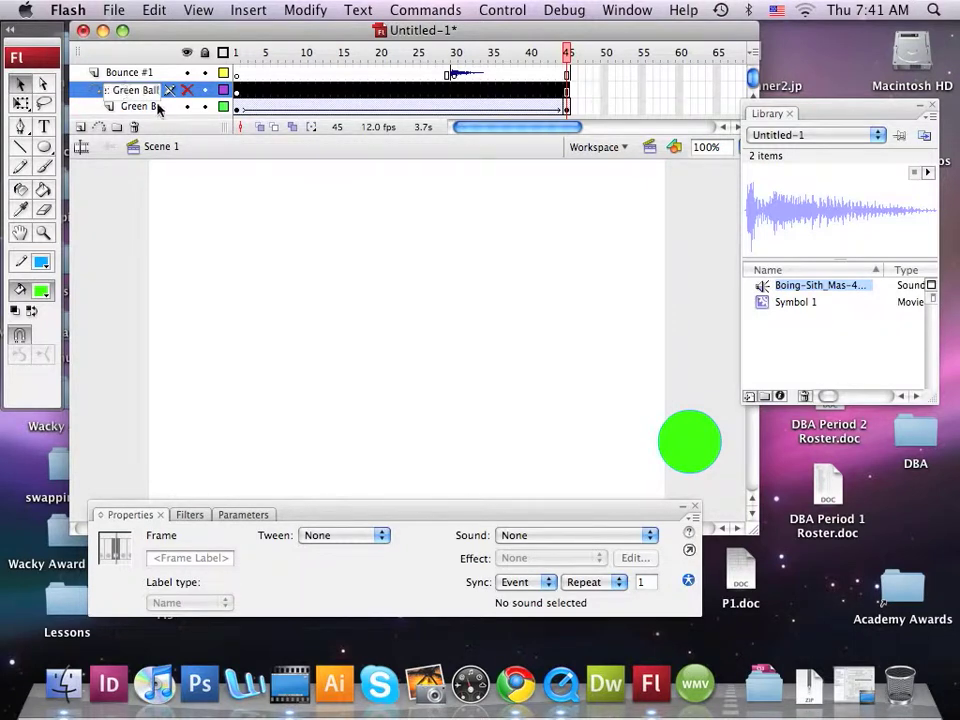
key("Return")
scroll(182, 106, "up", 2)
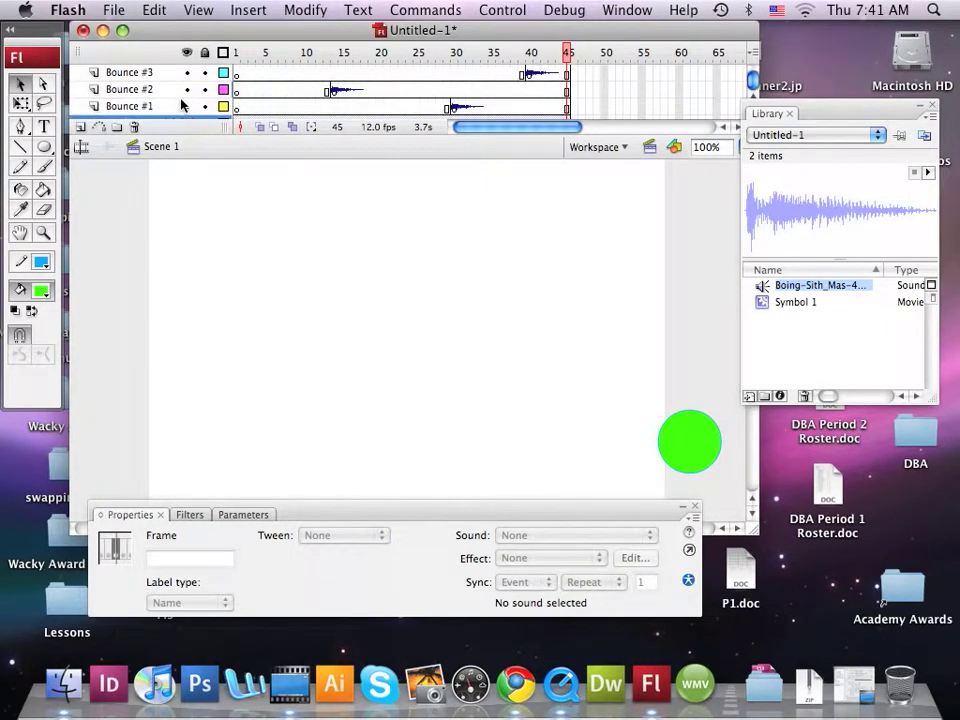
scroll(182, 106, "down", 2)
scroll(182, 104, "up", 2)
left_click(395, 328)
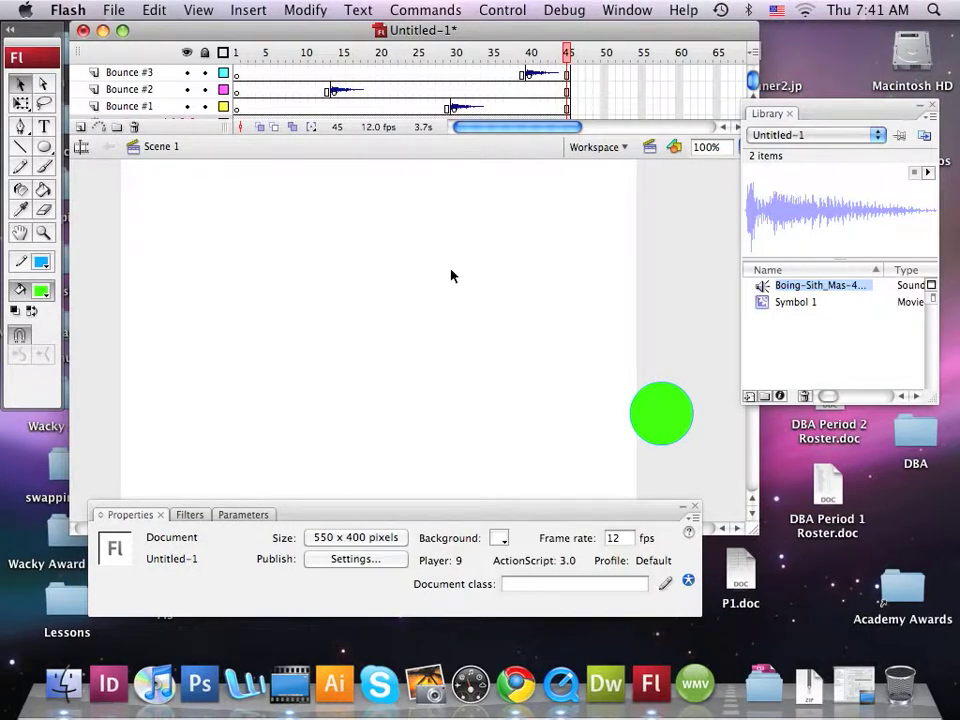
left_click(290, 687)
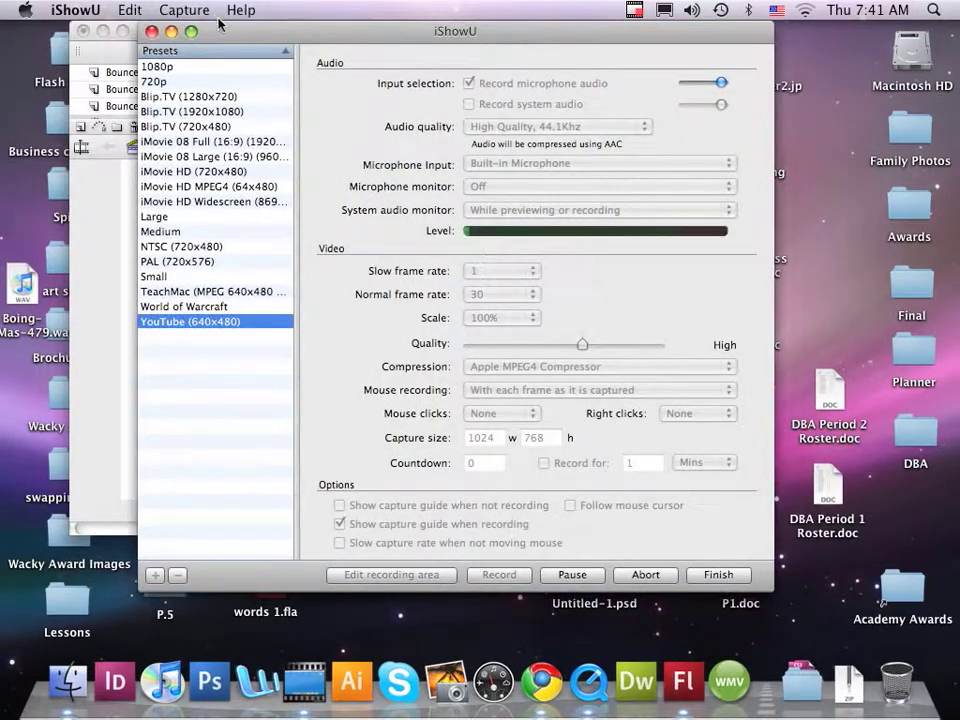